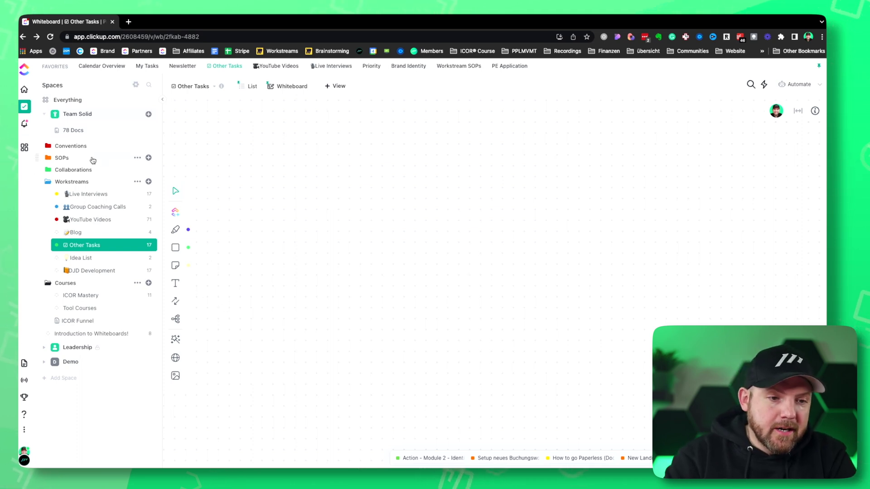
# - Open the PPLMVMT Workstreams doc from the Conventions folder
pyautogui.click(74, 147)
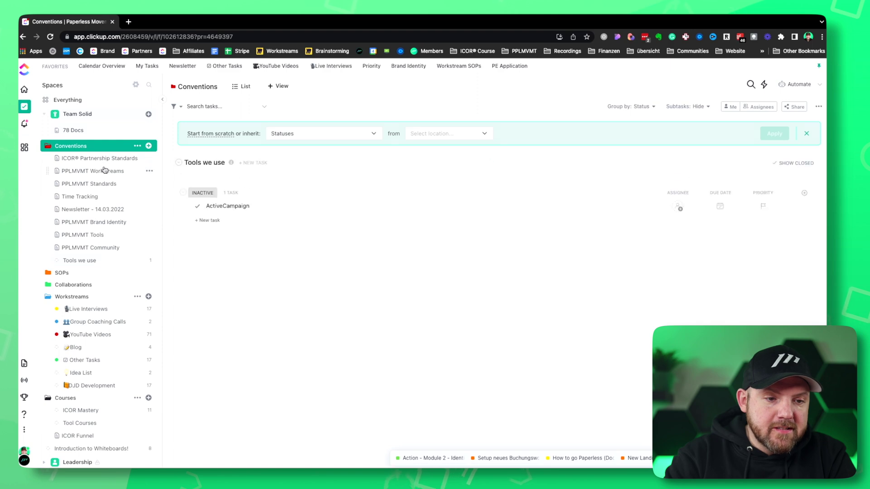
pyautogui.click(104, 171)
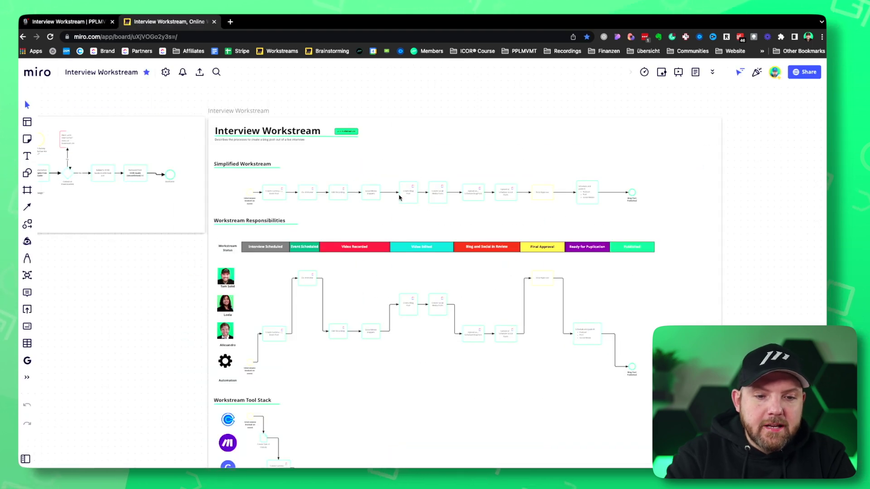
pyautogui.scroll(5, 399, 197)
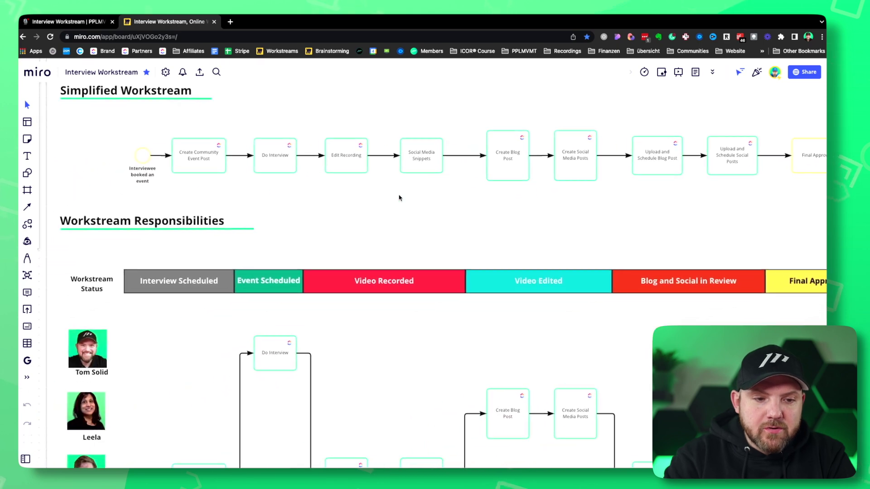
pyautogui.scroll(3, 399, 198)
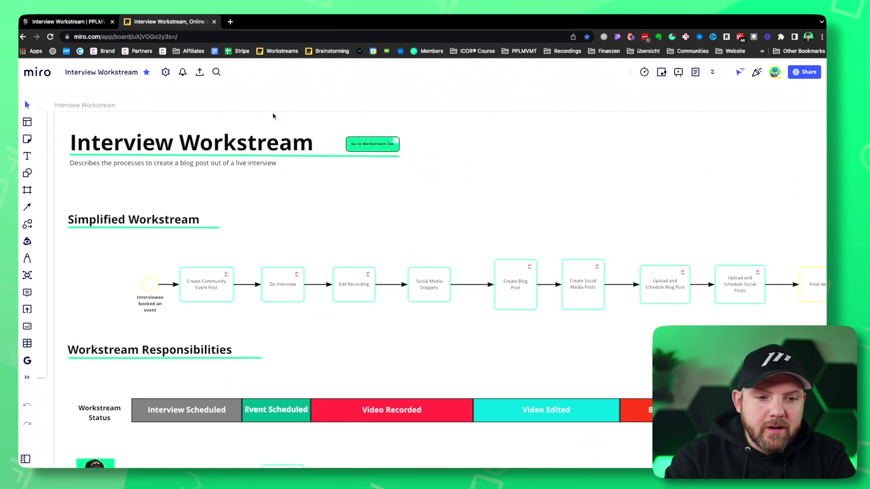
pyautogui.scroll(-4, 413, 195)
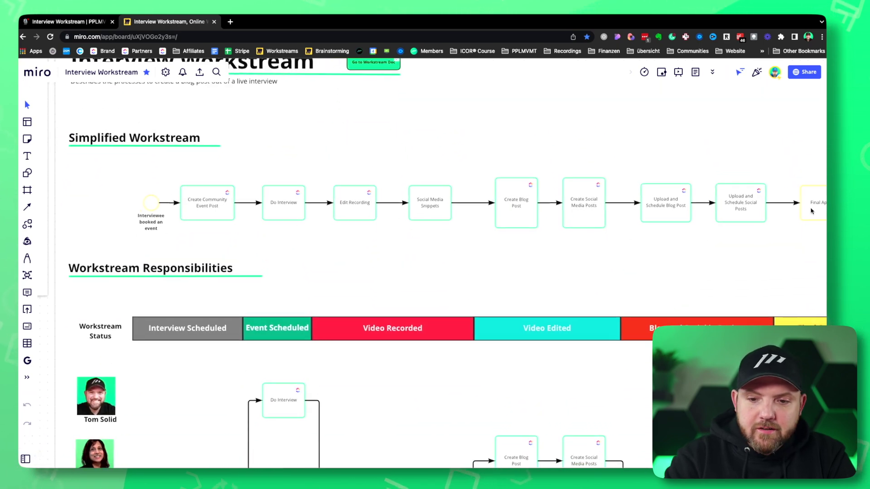
# - Browse the board and follow the Create Community Event Post step's link to ClickUp
pyautogui.hscroll(10, 812, 211)
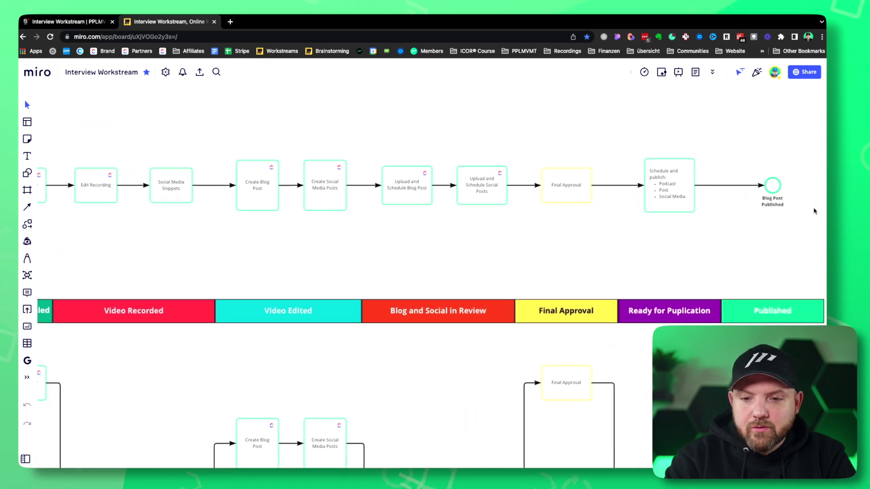
pyautogui.hscroll(-9, 815, 211)
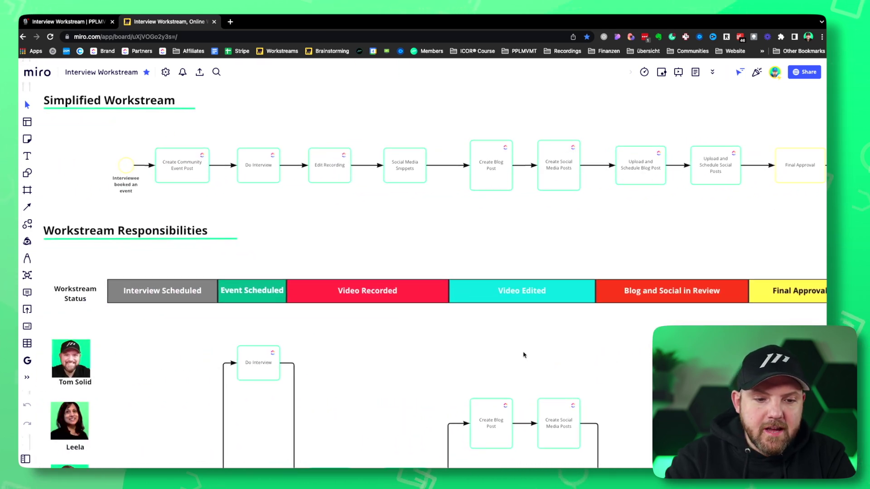
pyautogui.scroll(-7, 523, 355)
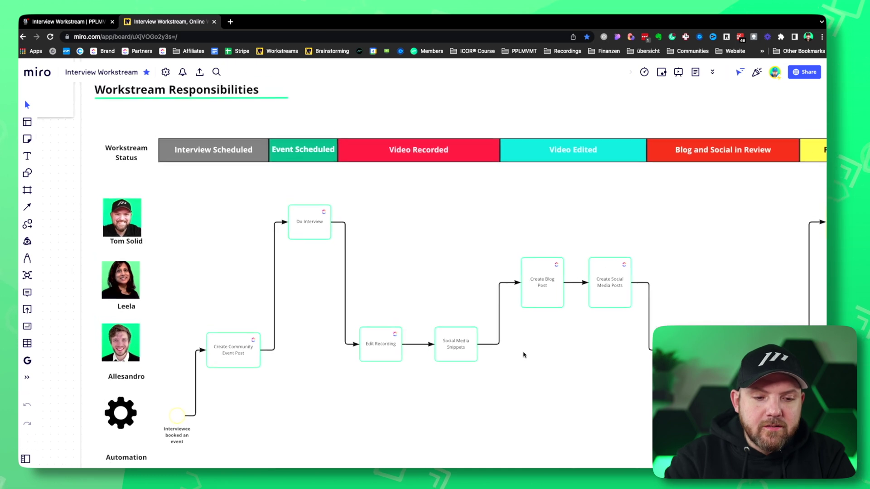
pyautogui.scroll(2, 523, 354)
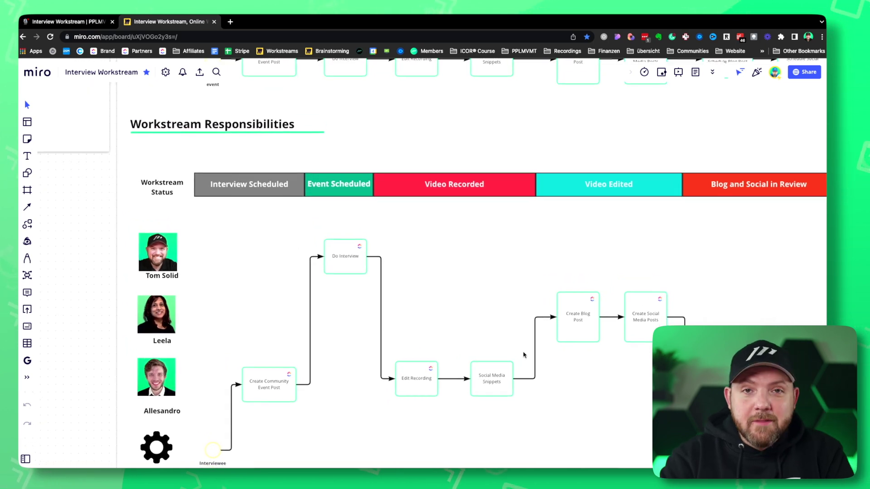
pyautogui.scroll(6, 524, 355)
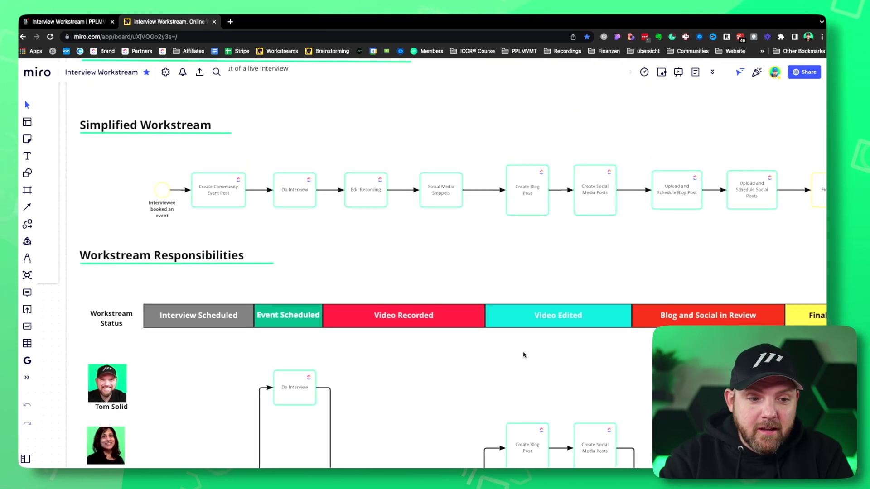
pyautogui.scroll(5, 229, 204)
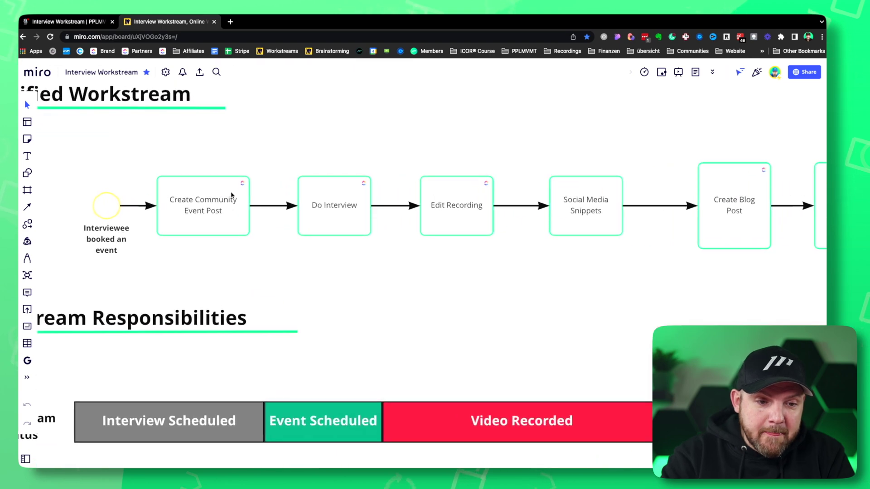
pyautogui.click(232, 194)
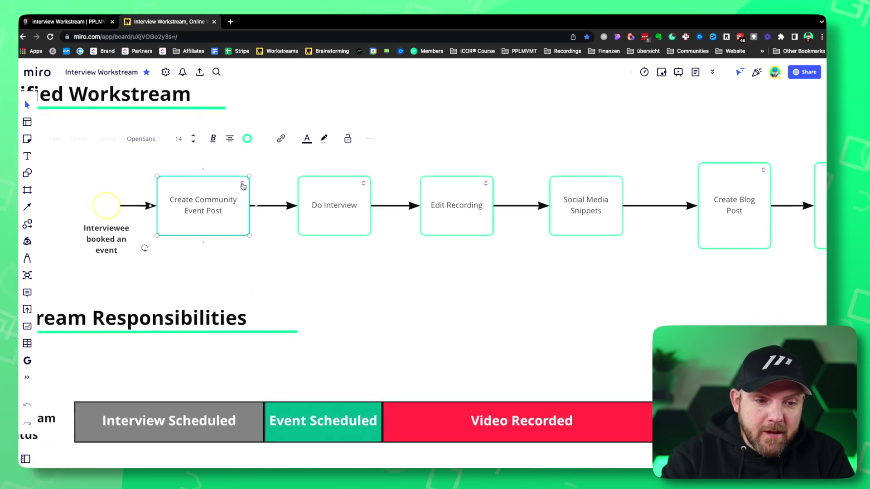
pyautogui.click(243, 184)
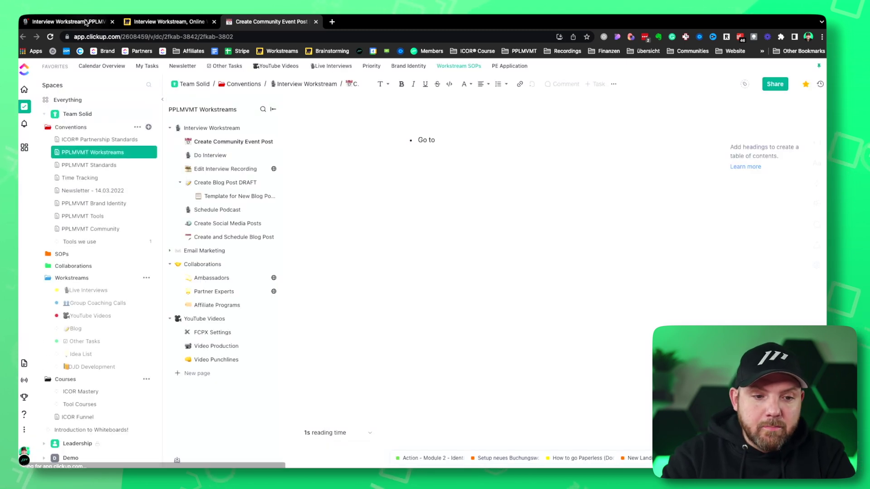
# - Scroll down to Workstream Overview and expand the embedded Miro board to full screen
pyautogui.scroll(-2, 80, 243)
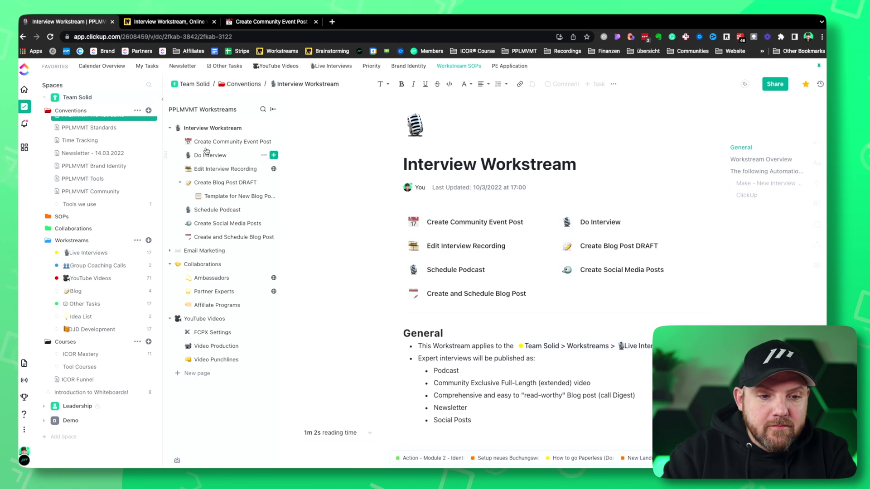
pyautogui.scroll(-3, 417, 342)
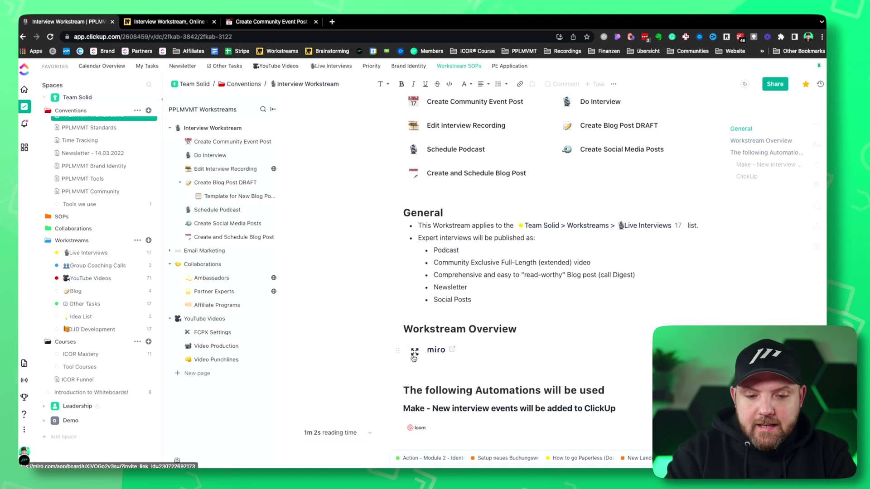
pyautogui.click(469, 351)
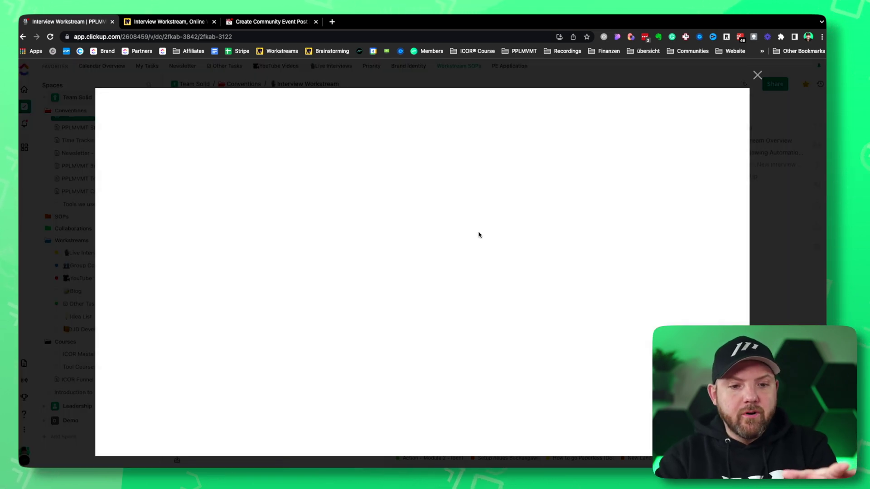
pyautogui.scroll(-5, 381, 283)
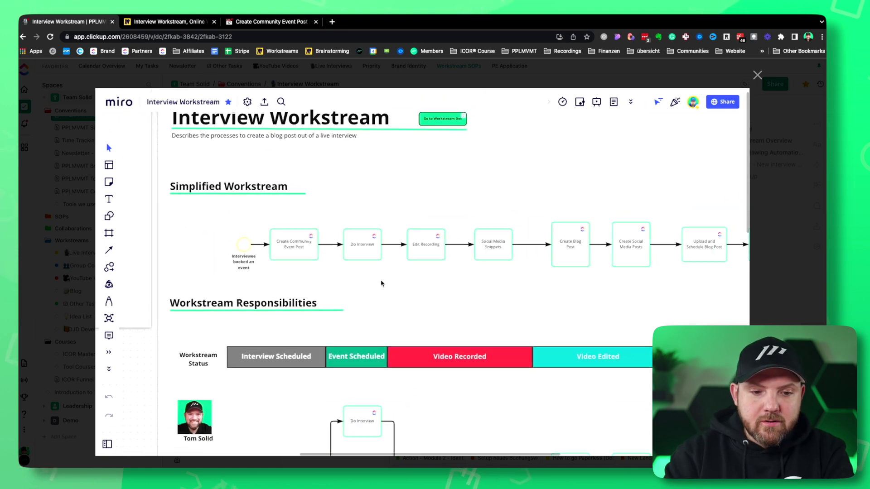
pyautogui.click(758, 76)
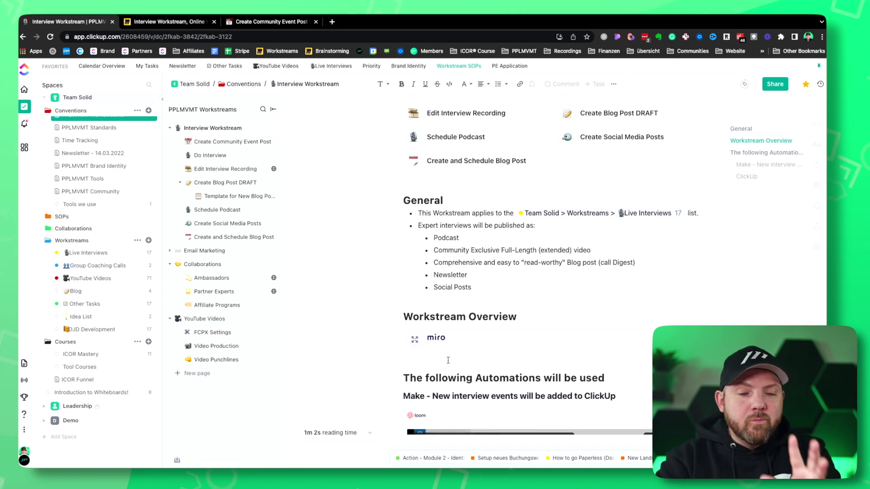
pyautogui.write('/')
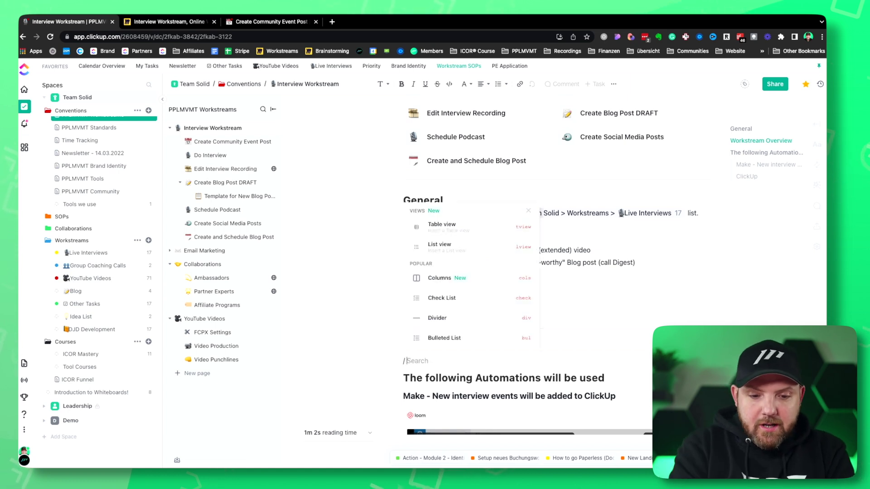
pyautogui.write('whit')
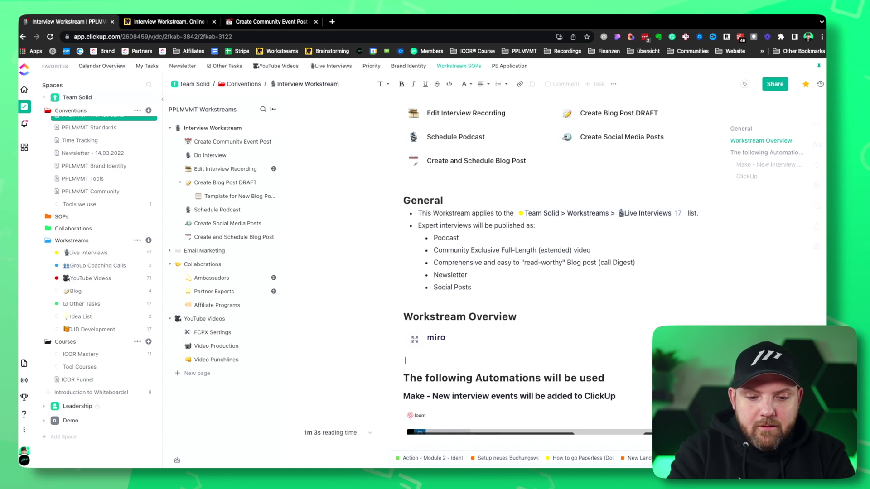
pyautogui.write('/whit')
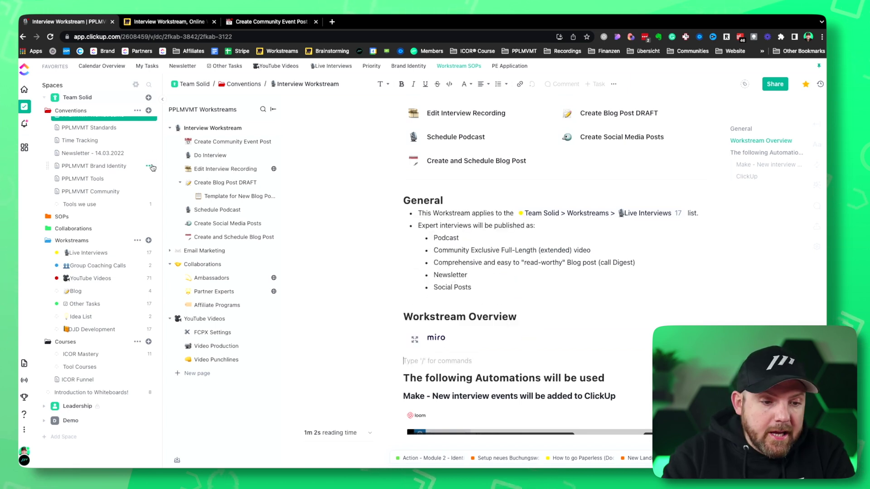
pyautogui.click(87, 303)
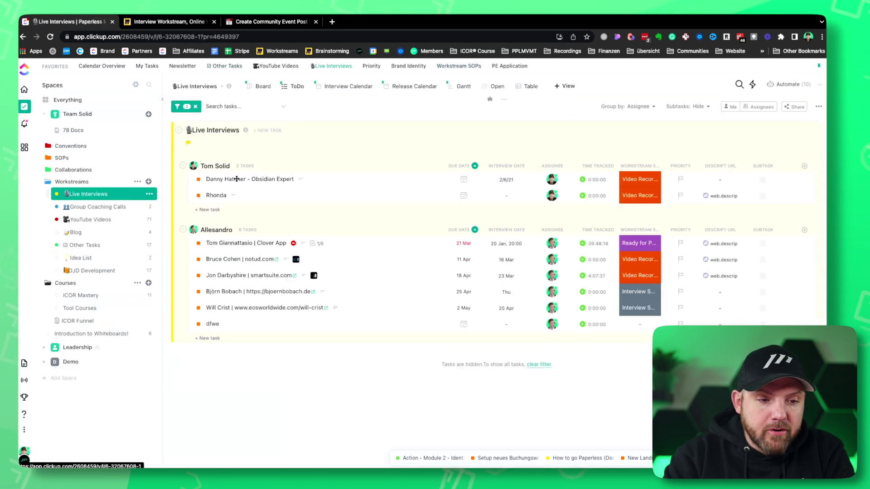
# - View Live Interviews as a board, then go to the Other Tasks list
pyautogui.click(261, 86)
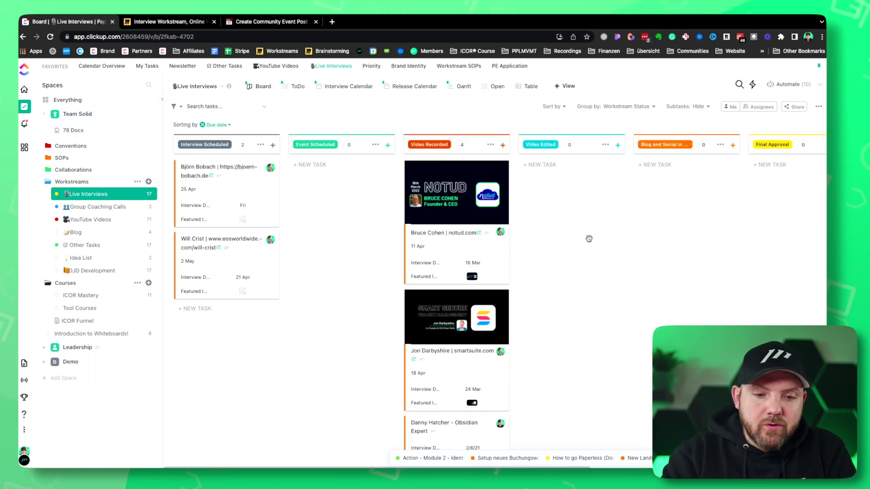
pyautogui.hscroll(10, 643, 286)
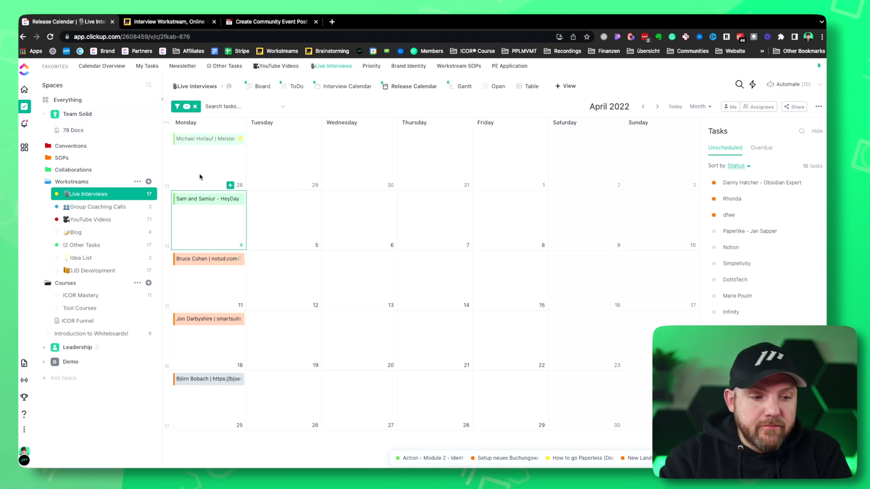
pyautogui.click(97, 247)
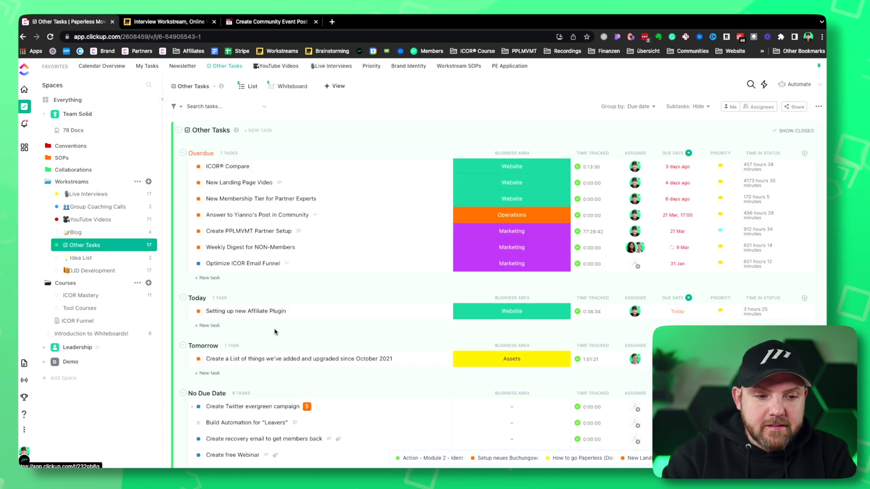
pyautogui.scroll(-2, 357, 288)
pyautogui.scroll(2, 358, 289)
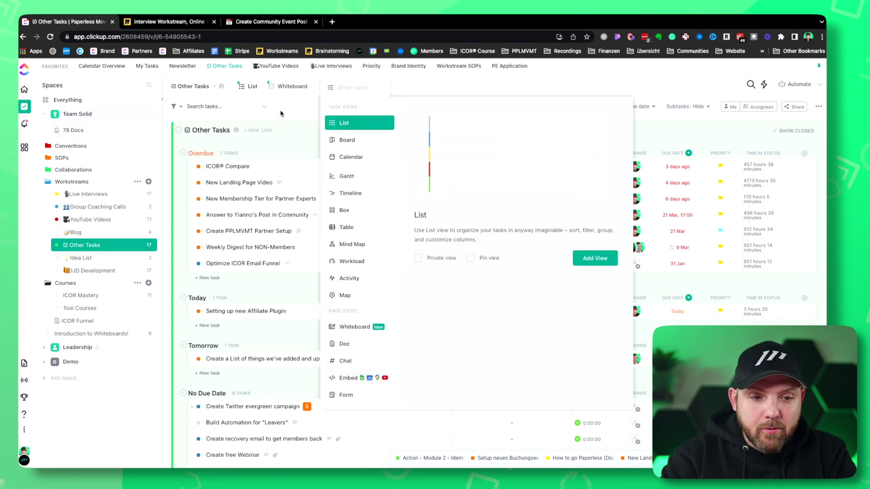
# - Open the Other Tasks whiteboard and add a green square labelled 'wefwe'
pyautogui.click(290, 86)
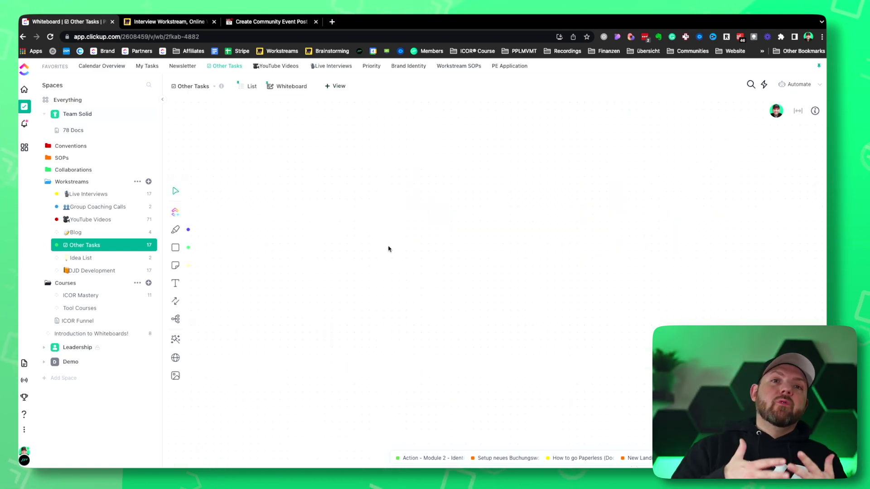
pyautogui.click(175, 248)
pyautogui.click(310, 251)
pyautogui.write('wefwe')
# - Add a circle right of the 'wefwe' square and nudge it slightly down-right
pyautogui.click(436, 243)
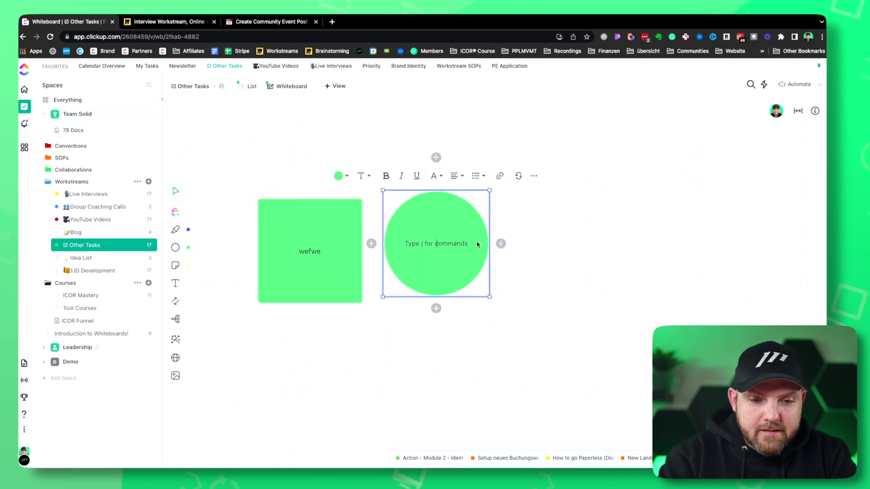
pyautogui.click(519, 290)
pyautogui.moveTo(460, 257); pyautogui.dragTo(468, 264)
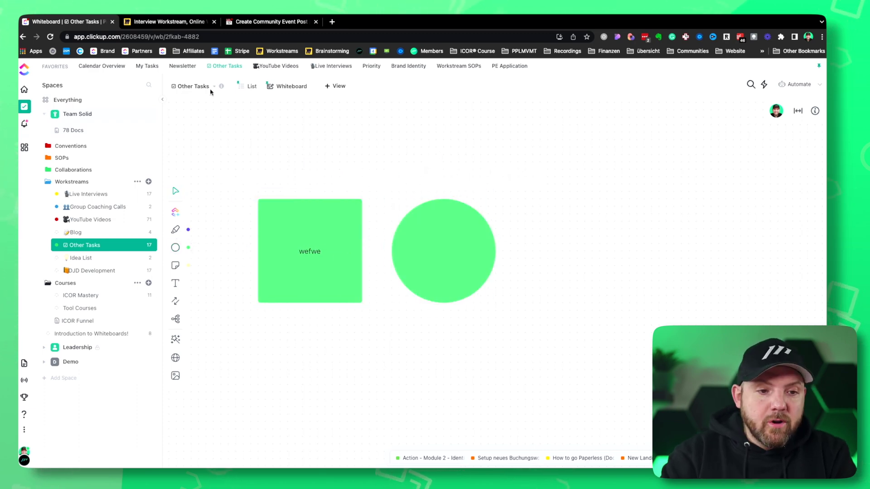
pyautogui.click(178, 22)
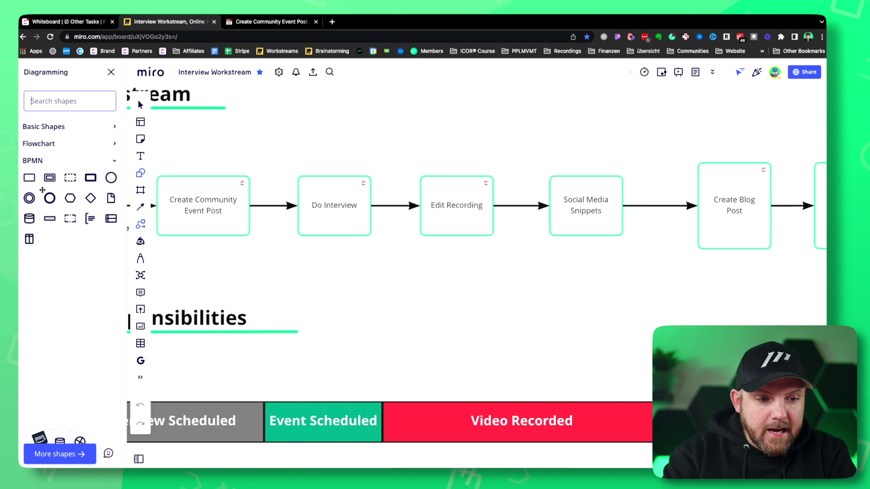
pyautogui.click(89, 21)
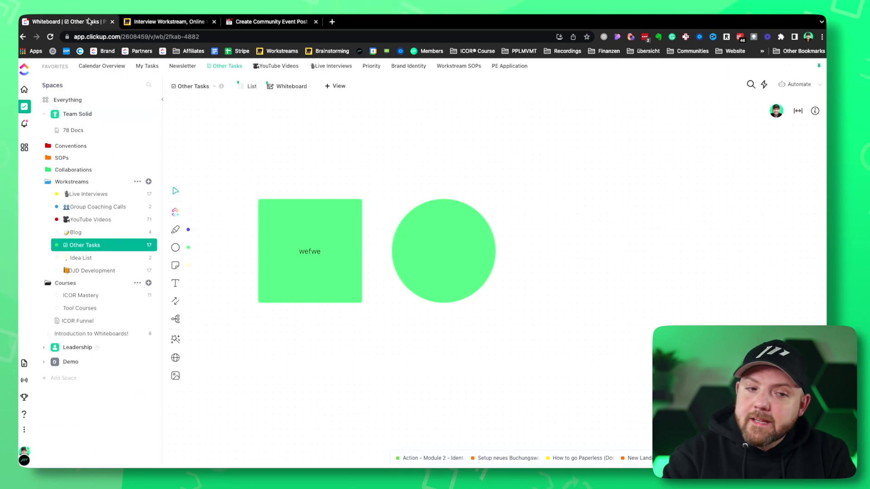
pyautogui.click(177, 251)
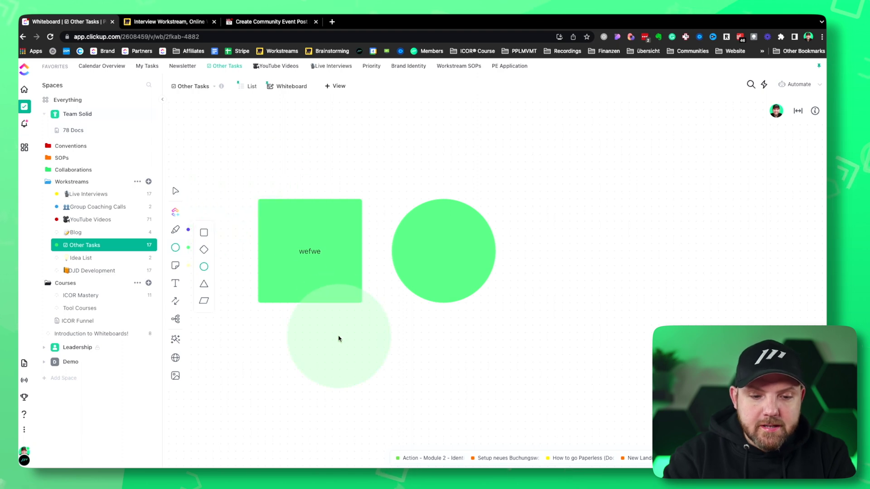
pyautogui.press('Escape')
# - Draw a purple freehand loop around the shapes and add a 'fwefw' sticky note
pyautogui.click(176, 230)
pyautogui.moveTo(410, 149)
pyautogui.mouseDown()
pyautogui.moveTo(350, 344)
pyautogui.moveTo(349, 185)
pyautogui.moveTo(376, 186)
pyautogui.moveTo(349, 248)
pyautogui.moveTo(379, 225)
pyautogui.mouseUp()
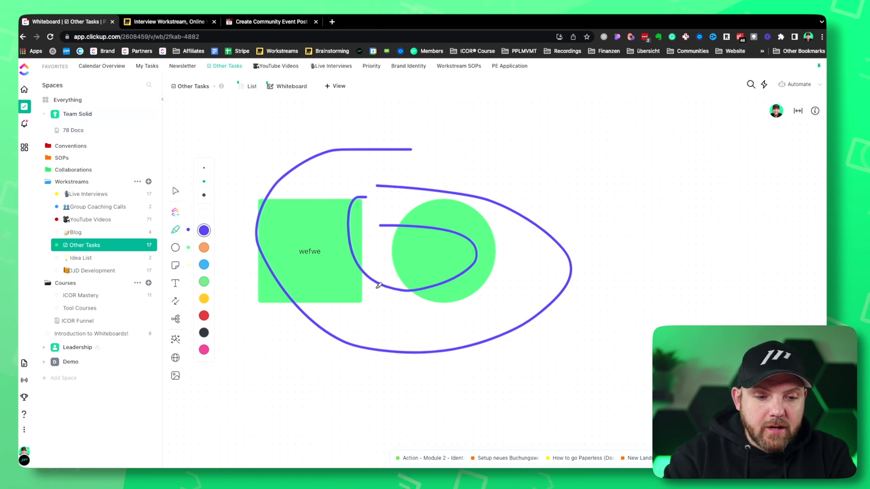
pyautogui.click(175, 265)
pyautogui.click(621, 236)
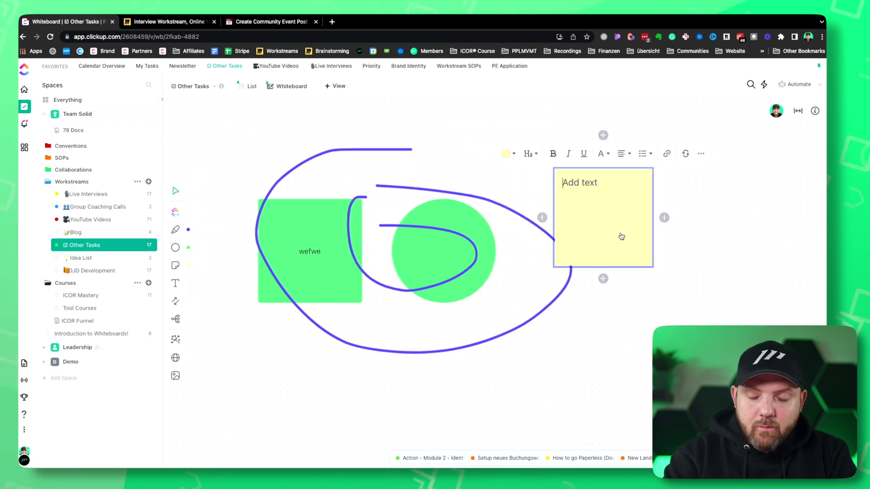
pyautogui.write('fwefw')
pyautogui.click(736, 287)
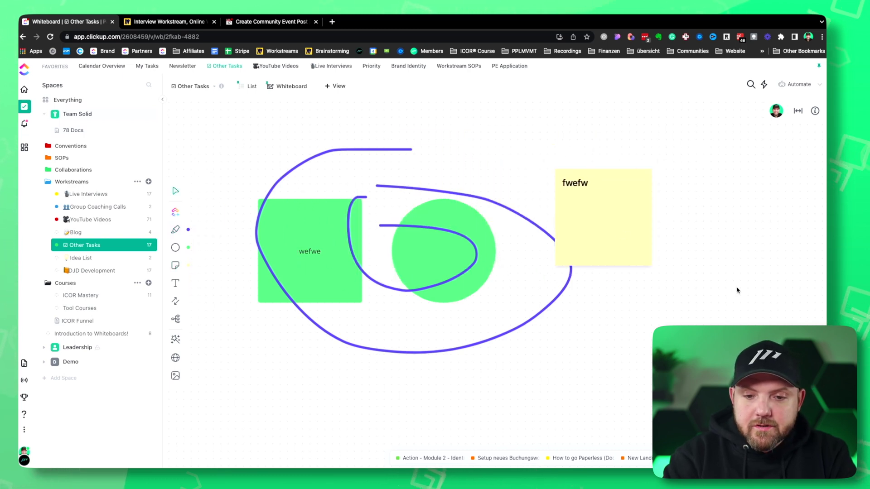
# - Add two more empty sticky notes beside the 'fwefw' note
pyautogui.click(617, 213)
pyautogui.click(542, 217)
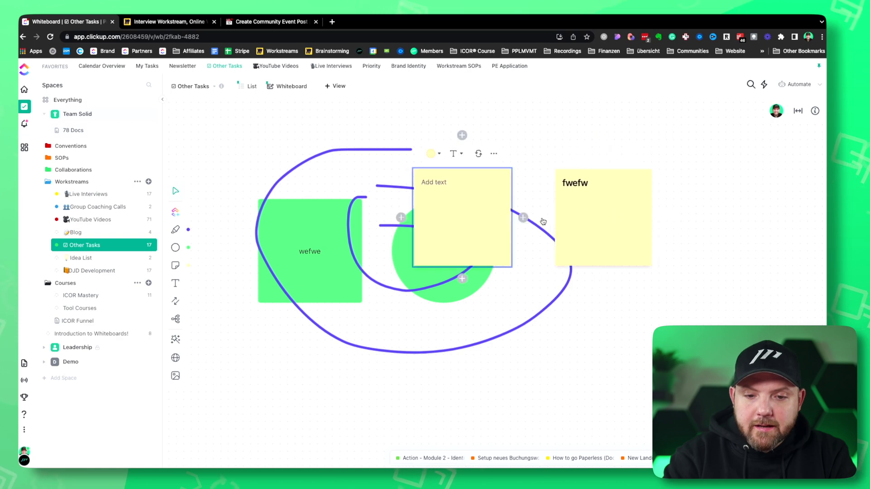
pyautogui.click(401, 218)
pyautogui.click(574, 220)
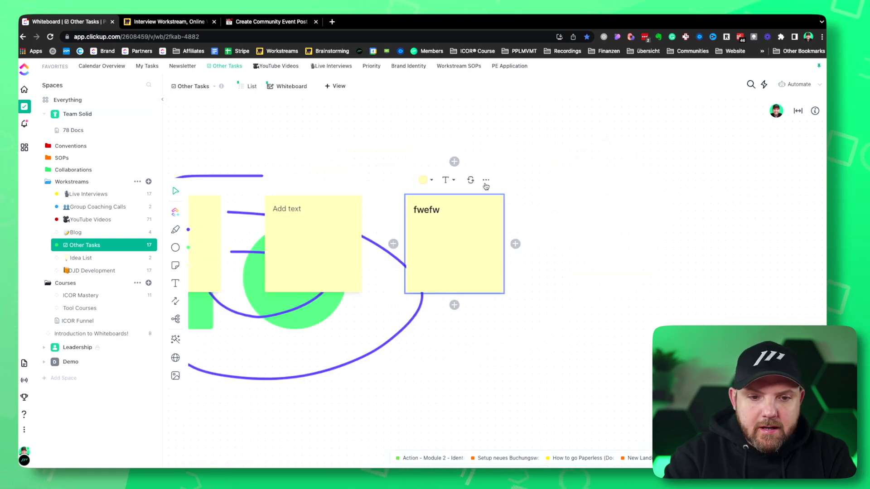
pyautogui.click(486, 180)
pyautogui.click(497, 380)
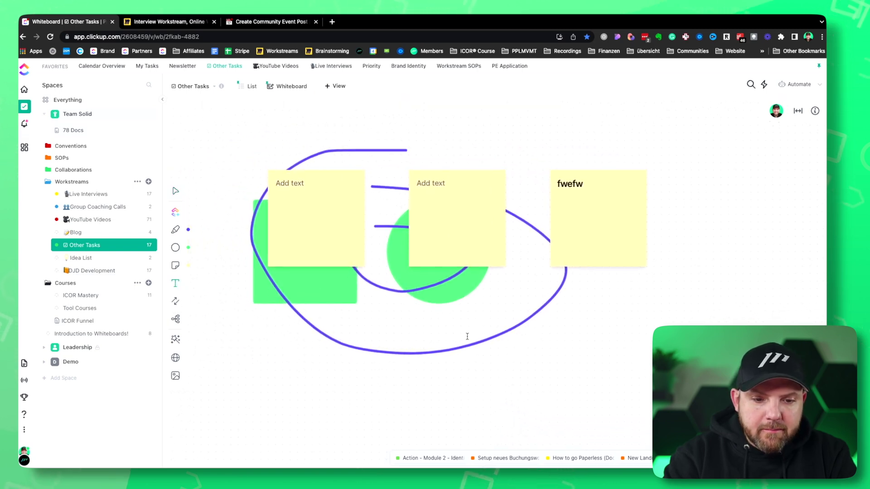
# - Add a 'dwfkl;we;' text box below the notes, then delete everything on the board
pyautogui.click(535, 327)
pyautogui.write('dwfkl;we;')
pyautogui.press('Return')
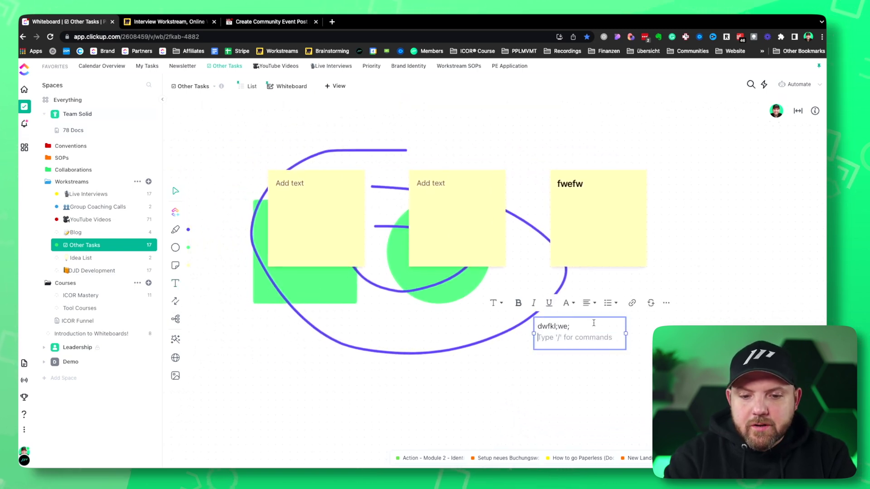
pyautogui.click(701, 321)
pyautogui.moveTo(635, 377)
pyautogui.mouseDown()
pyautogui.moveTo(330, 96)
pyautogui.moveTo(183, 97)
pyautogui.mouseUp()
pyautogui.press('Delete')
# - Start a mind map with node 'djfwij' and add child node 'jifwoejf'
pyautogui.click(175, 247)
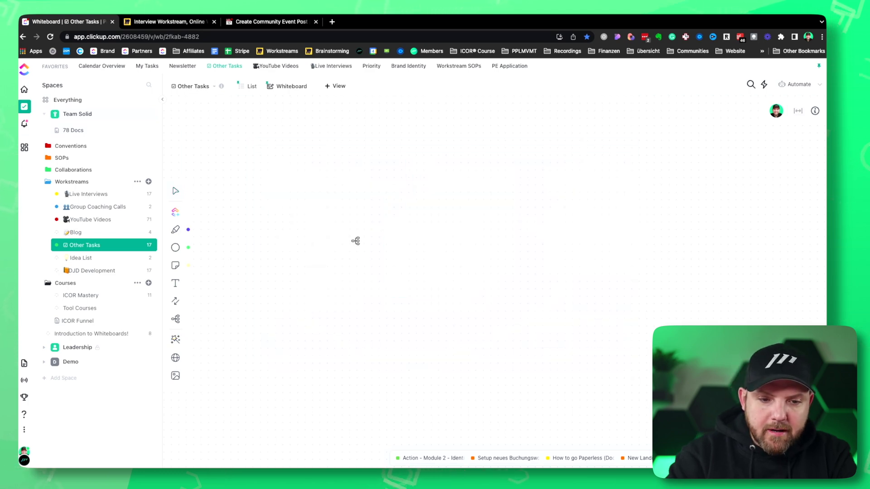
pyautogui.click(356, 240)
pyautogui.write('djfwije')
pyautogui.press('Tab')
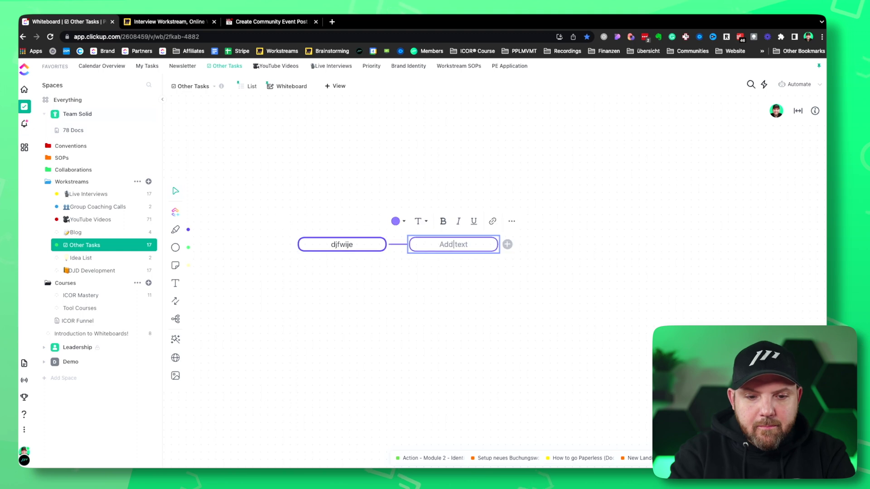
pyautogui.write('jifwoejf')
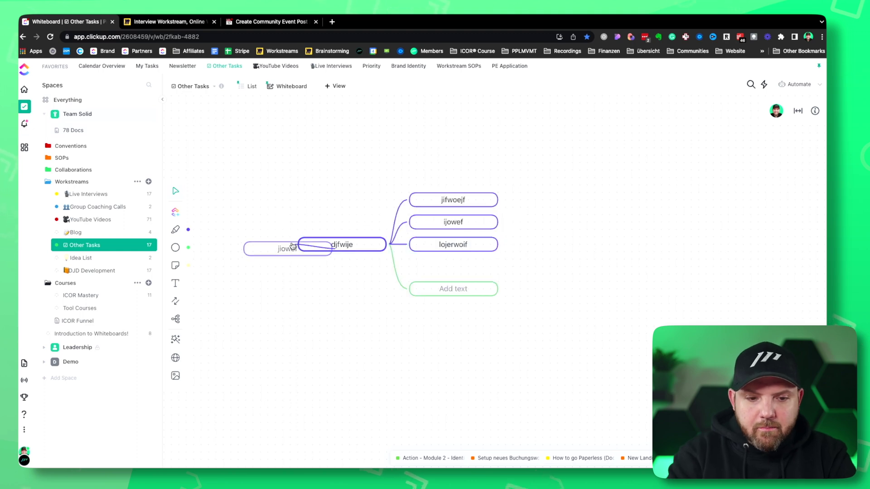
# - Rearrange the nodes, connect jifwoejf to jiowef, then delete the whole mind map
pyautogui.moveTo(272, 247); pyautogui.dragTo(293, 372)
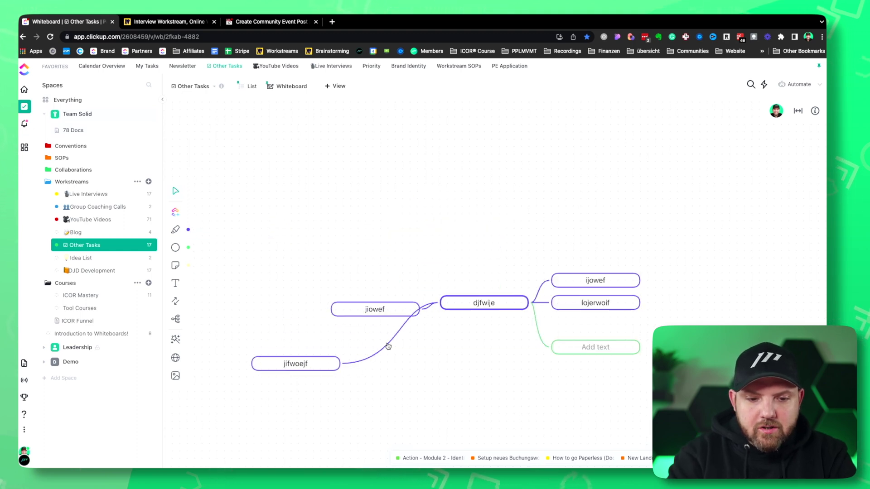
pyautogui.moveTo(362, 309); pyautogui.dragTo(333, 268)
pyautogui.moveTo(311, 374); pyautogui.dragTo(270, 310)
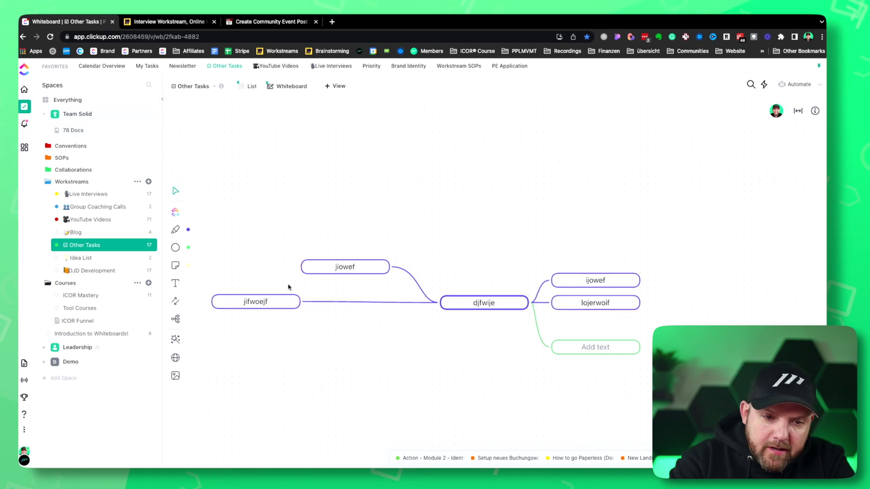
pyautogui.click(176, 302)
pyautogui.moveTo(243, 301)
pyautogui.mouseDown()
pyautogui.moveTo(301, 253)
pyautogui.moveTo(316, 270)
pyautogui.mouseUp()
pyautogui.moveTo(256, 301); pyautogui.dragTo(602, 252)
pyautogui.press('BackSpace')
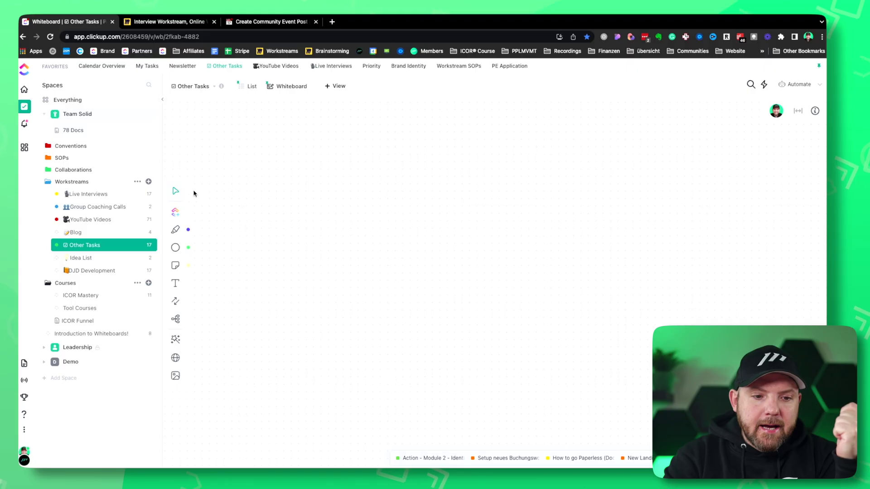
pyautogui.click(176, 213)
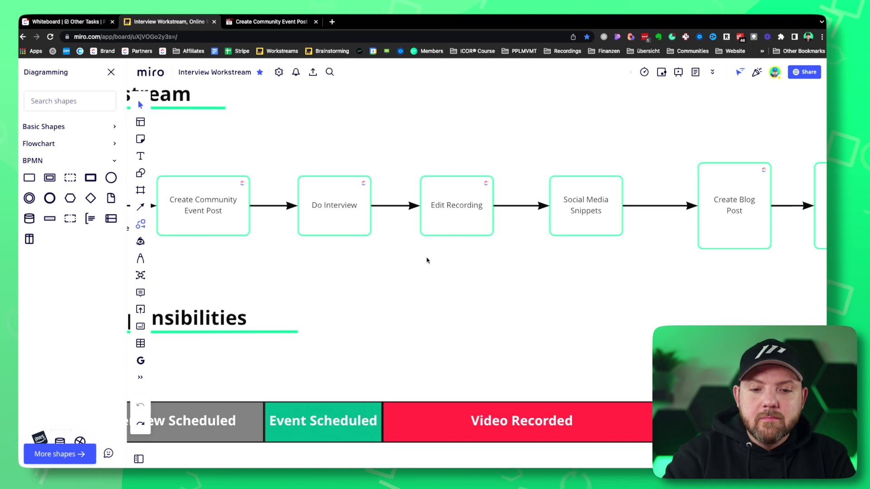
pyautogui.scroll(-2, 426, 260)
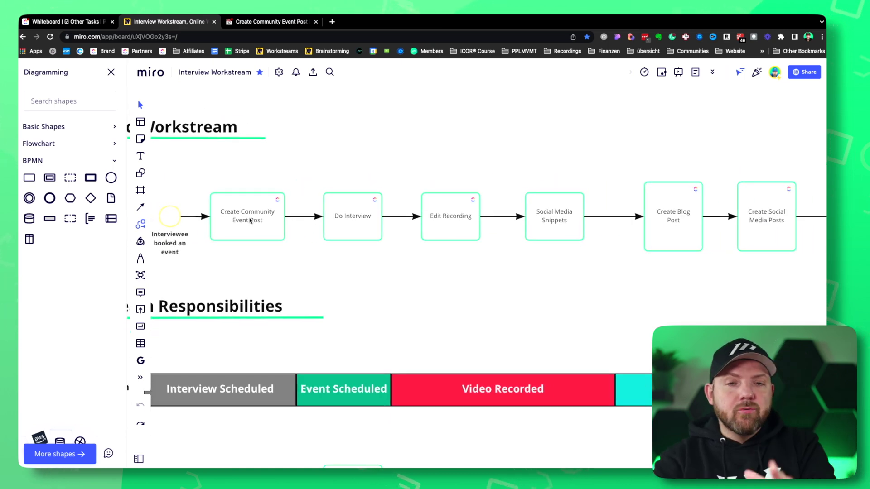
pyautogui.click(84, 22)
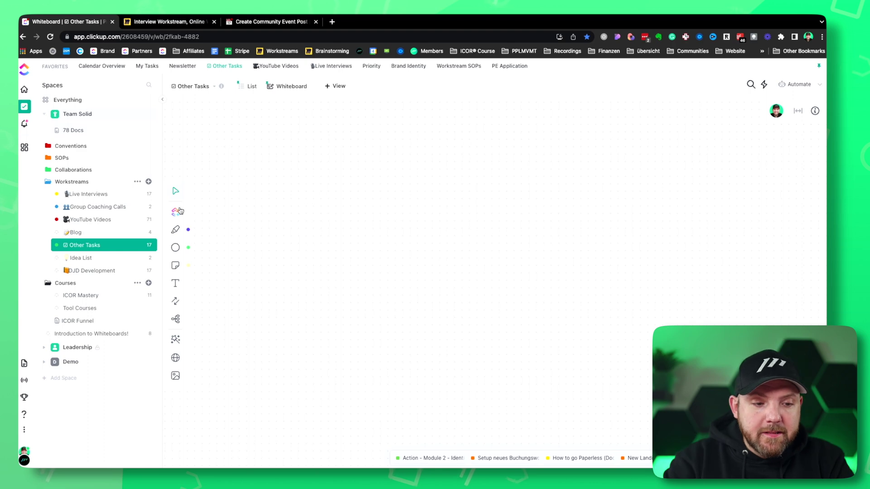
pyautogui.click(248, 86)
pyautogui.click(288, 86)
pyautogui.click(176, 212)
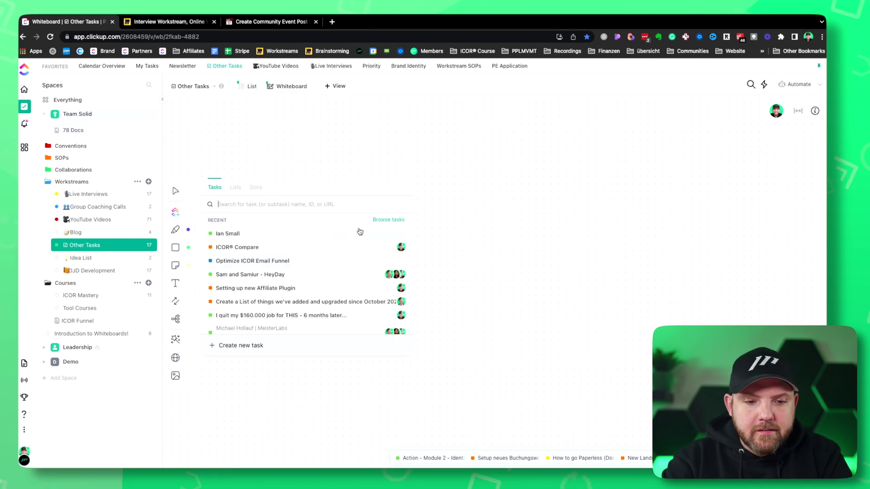
pyautogui.click(392, 220)
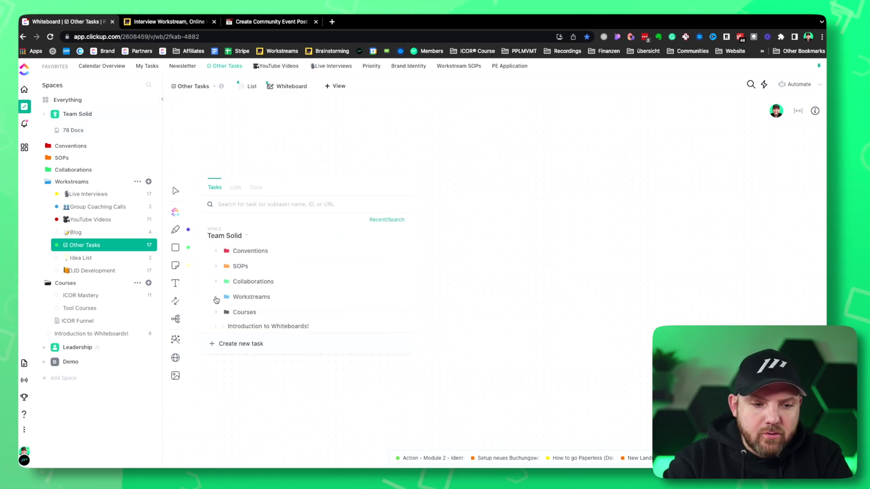
pyautogui.click(216, 297)
pyautogui.click(224, 363)
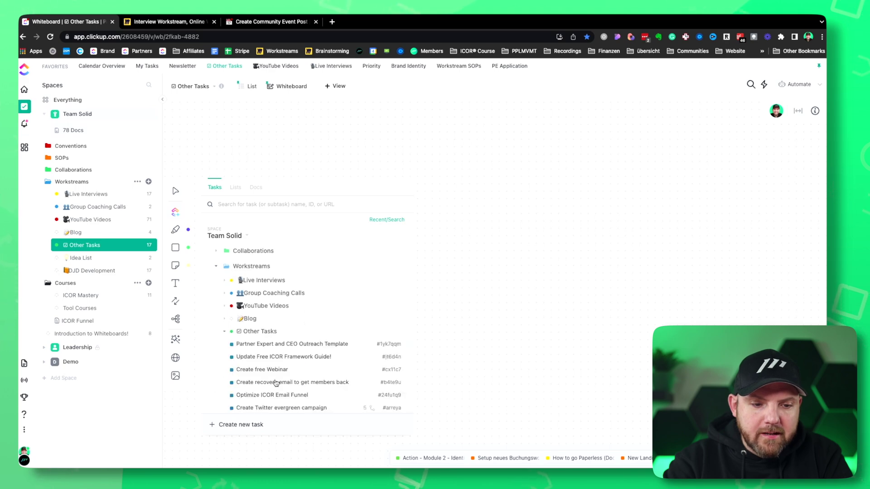
pyautogui.click(277, 346)
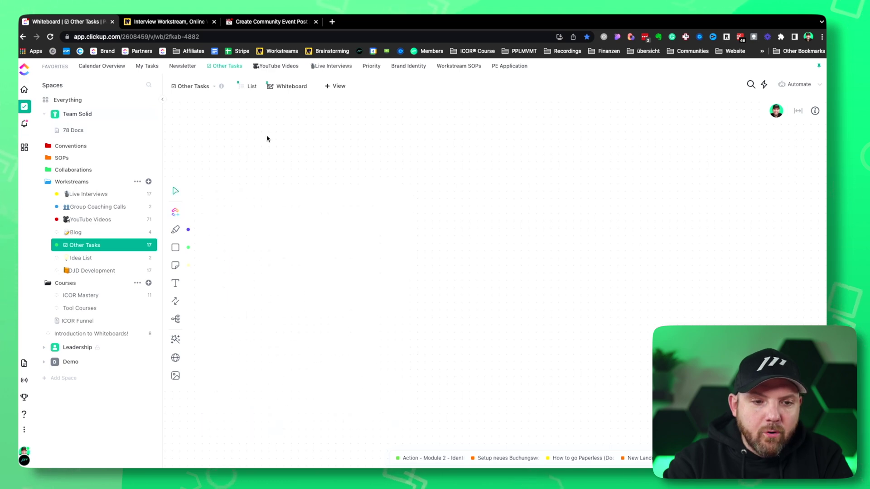
pyautogui.click(250, 96)
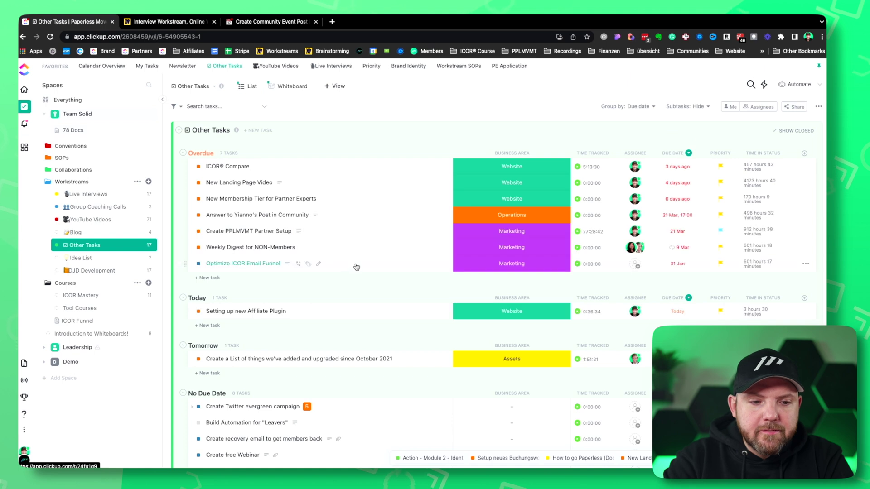
pyautogui.rightClick(263, 168)
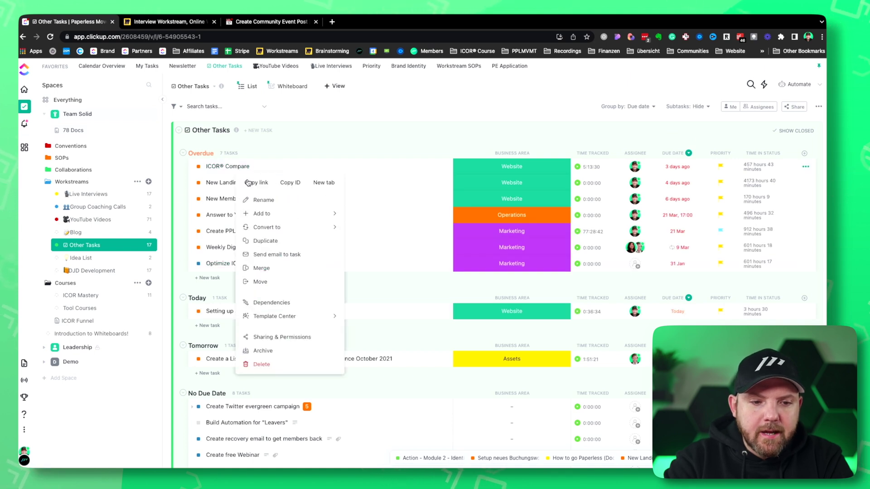
pyautogui.click(292, 86)
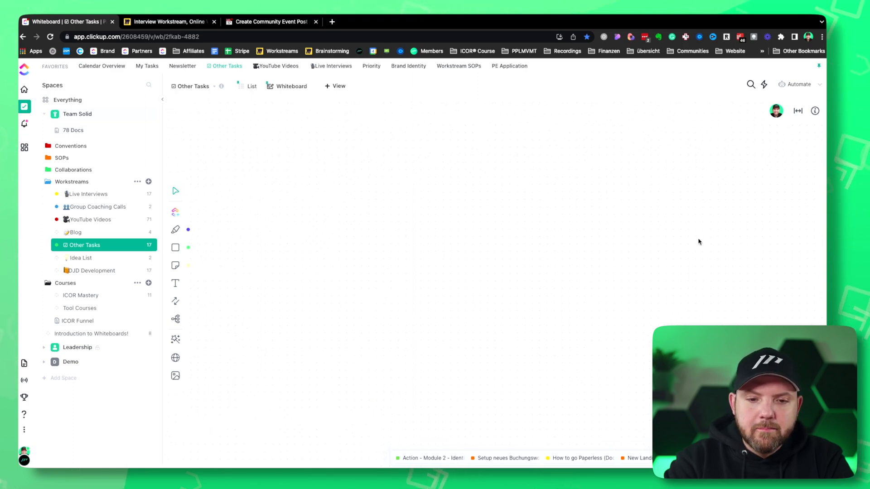
# - Fit the board to screen and place an empty sticky note left of the ICOR® Compare card
pyautogui.click(797, 117)
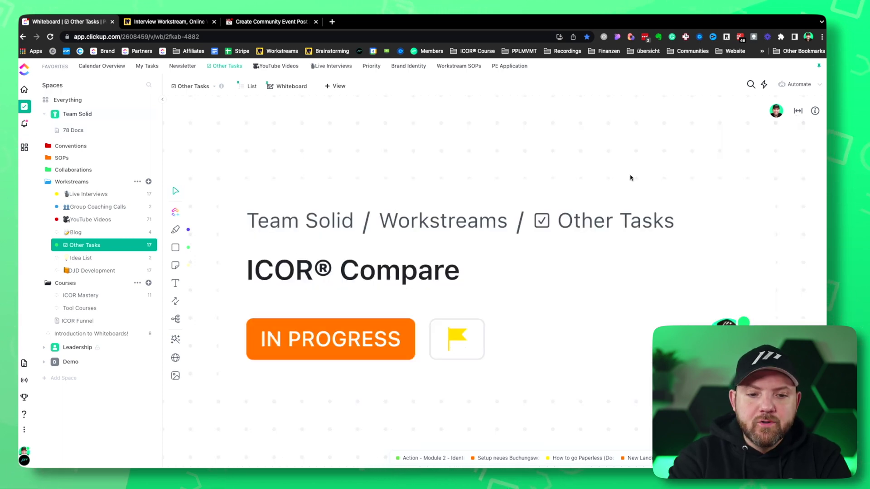
pyautogui.click(175, 265)
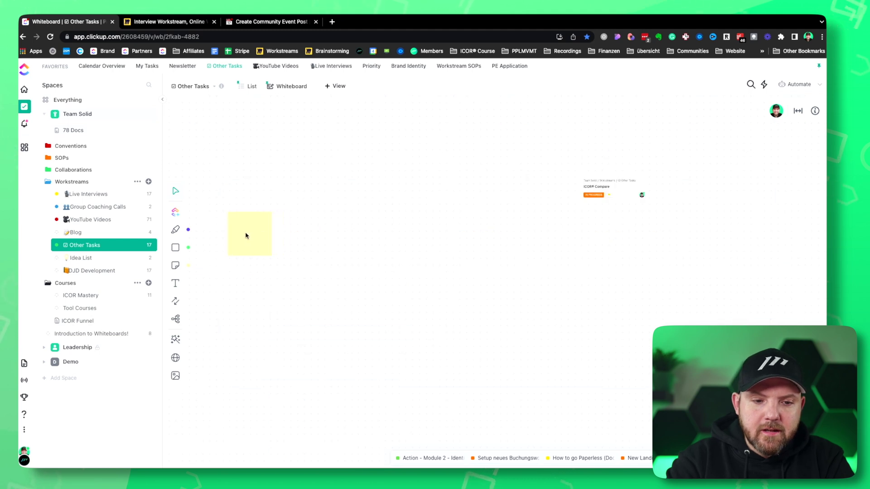
pyautogui.click(246, 235)
pyautogui.click(792, 117)
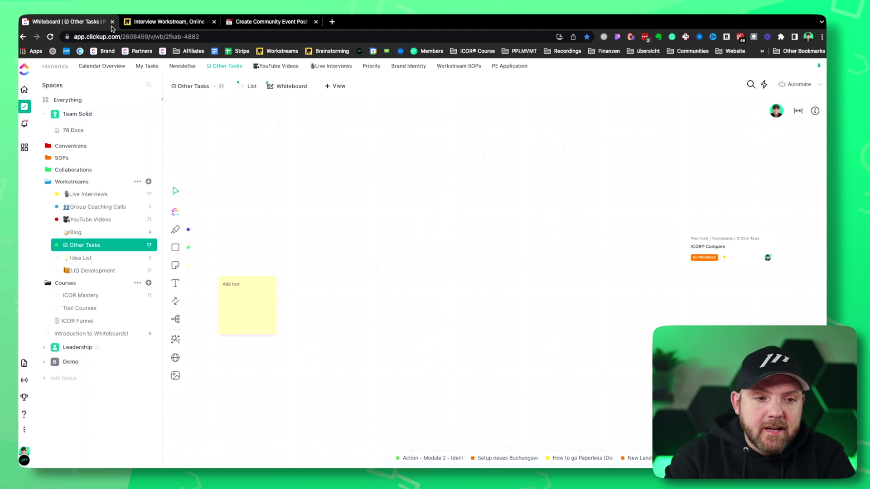
pyautogui.click(168, 21)
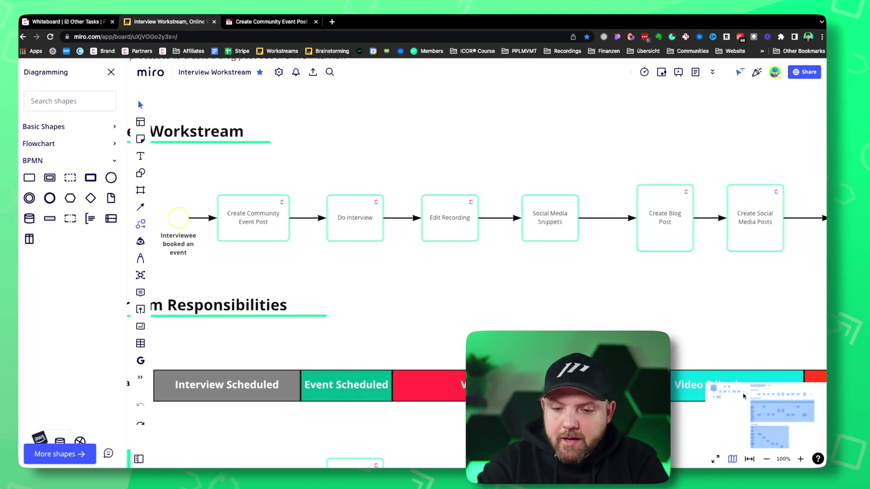
pyautogui.moveTo(743, 395)
pyautogui.mouseDown()
pyautogui.moveTo(753, 414)
pyautogui.moveTo(730, 389)
pyautogui.mouseUp()
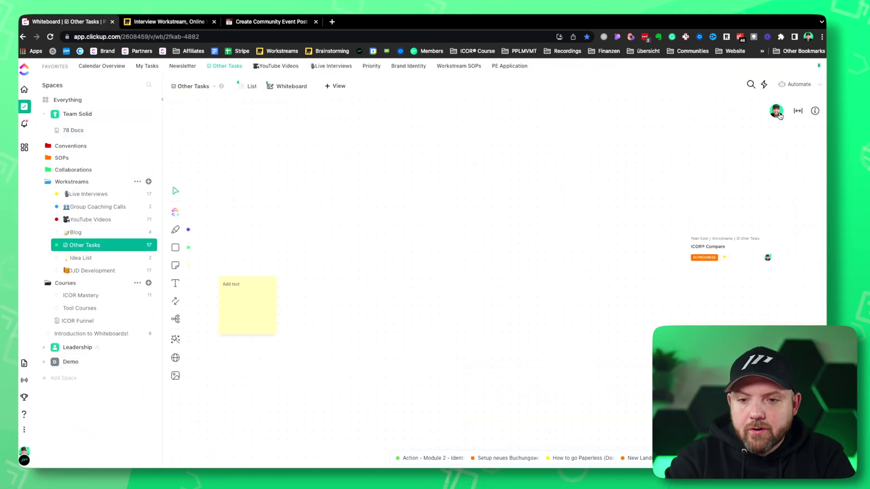
# - Check the hotkeys, rearrange the sticky note and ICOR® Compare card, then delete the note
pyautogui.click(815, 110)
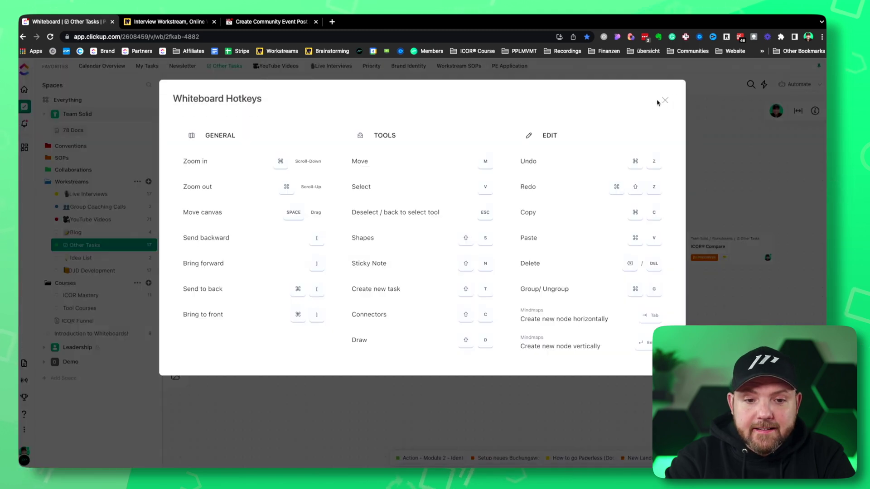
pyautogui.click(666, 100)
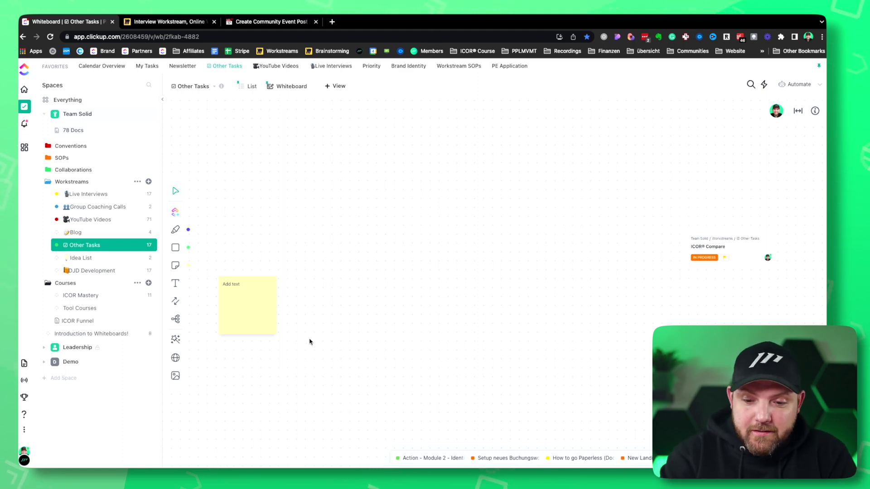
pyautogui.moveTo(241, 305); pyautogui.dragTo(278, 236)
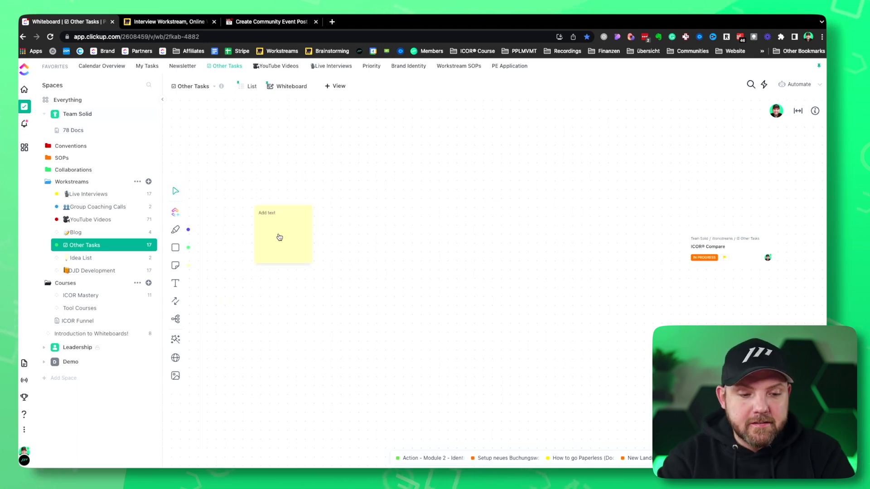
pyautogui.moveTo(279, 237); pyautogui.dragTo(429, 256)
pyautogui.moveTo(714, 255); pyautogui.dragTo(436, 308)
pyautogui.click(416, 266)
pyautogui.press('BackSpace')
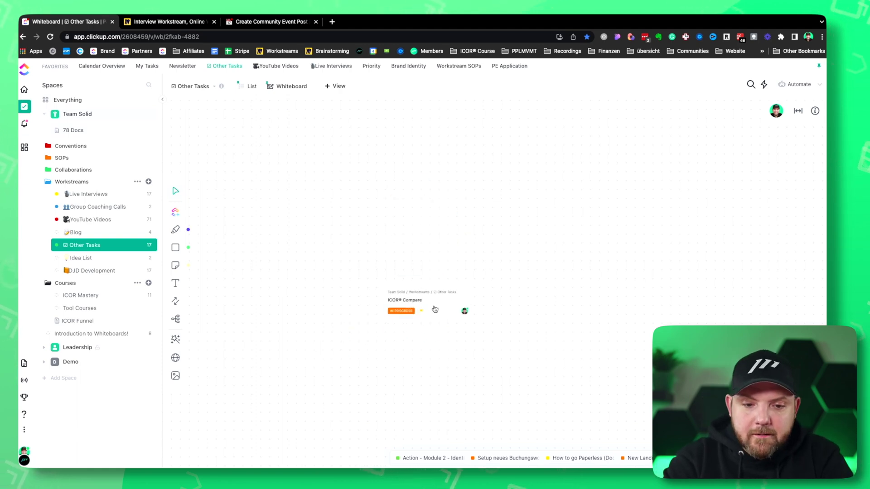
pyautogui.scroll(5, 322, 251)
# - Close the ICOR® Compare task details and nudge its card slightly on the whiteboard
pyautogui.click(331, 200)
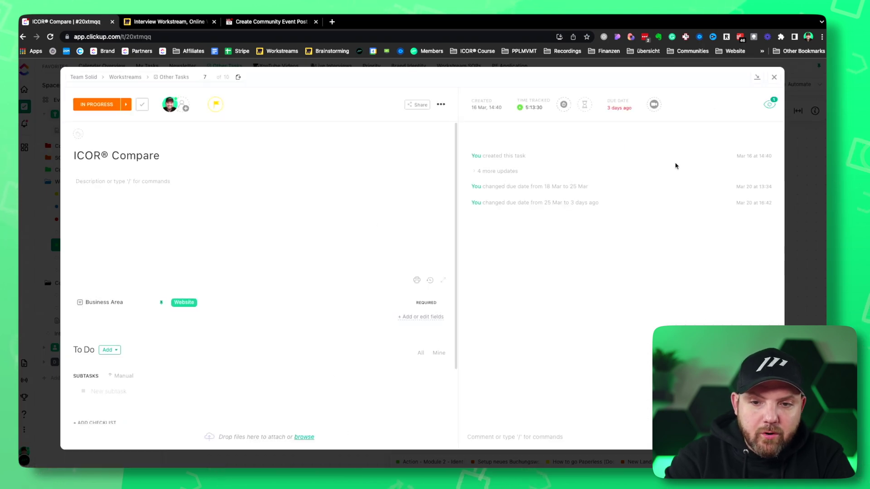
pyautogui.click(775, 83)
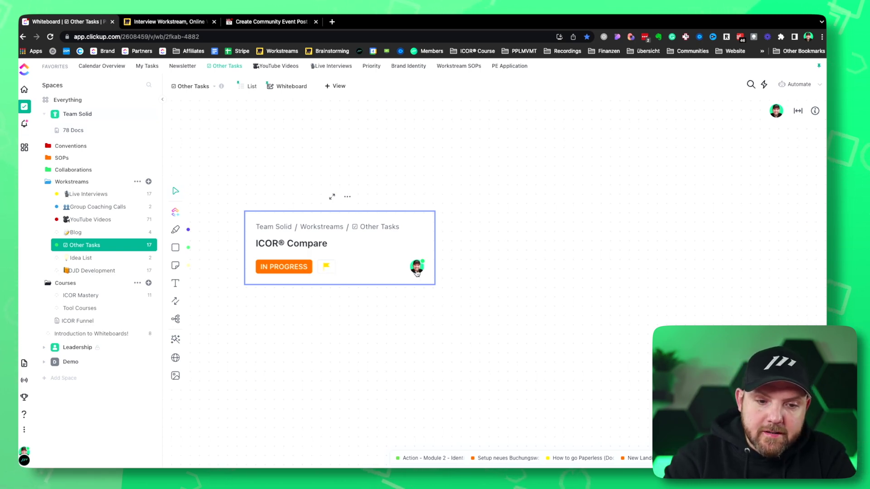
pyautogui.click(386, 359)
pyautogui.click(356, 232)
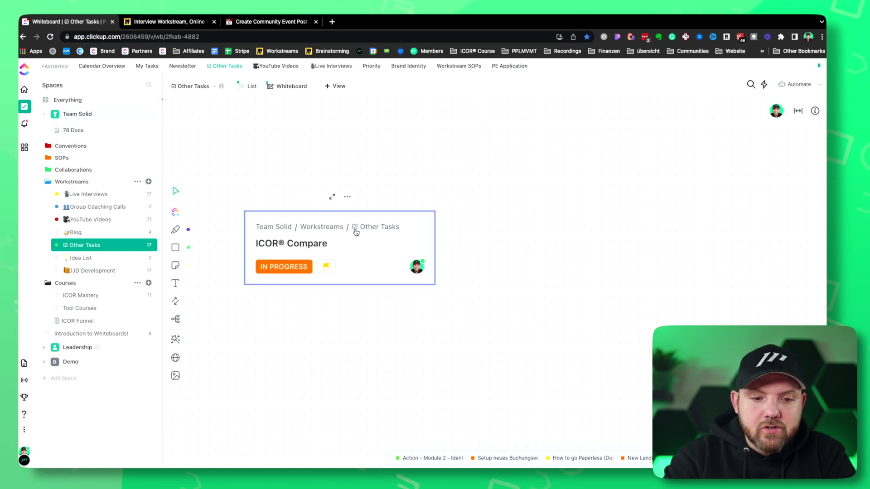
pyautogui.click(347, 199)
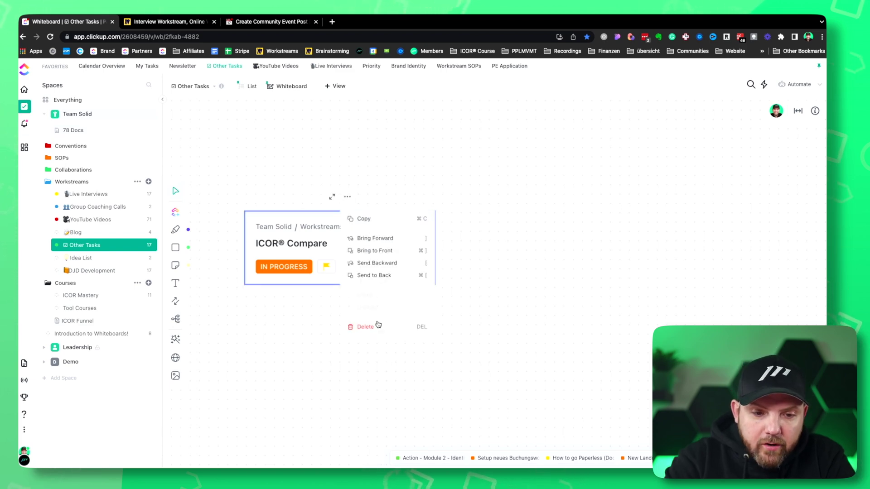
pyautogui.click(513, 331)
pyautogui.moveTo(332, 247)
pyautogui.mouseDown()
pyautogui.moveTo(448, 257)
pyautogui.moveTo(326, 240)
pyautogui.mouseUp()
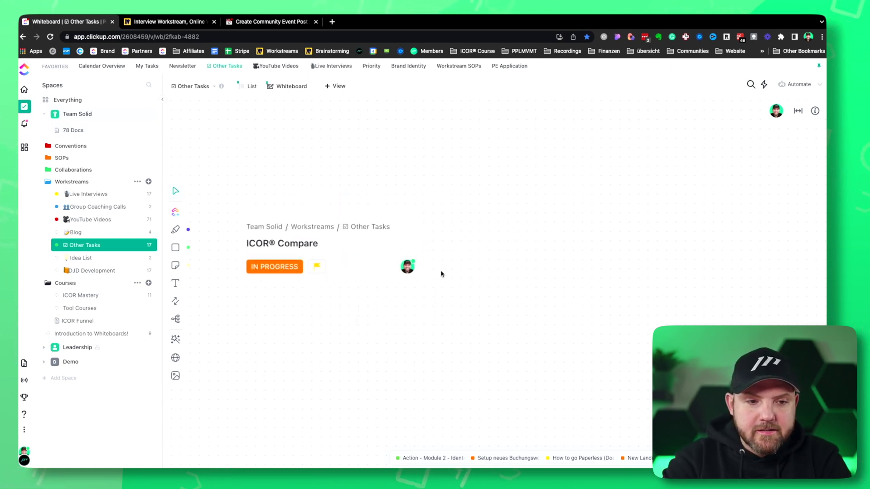
# - Add the New Landing Page Video card and draw an arrow to it from ICOR® Compare
pyautogui.click(204, 87)
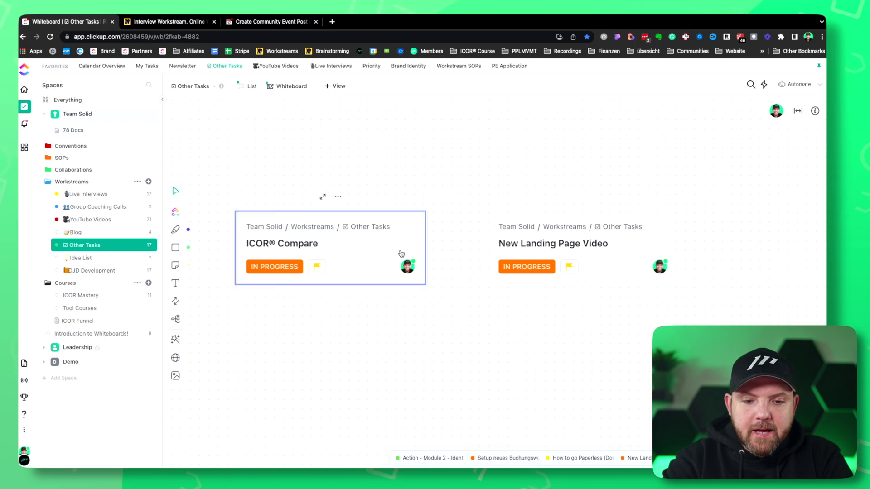
pyautogui.click(175, 302)
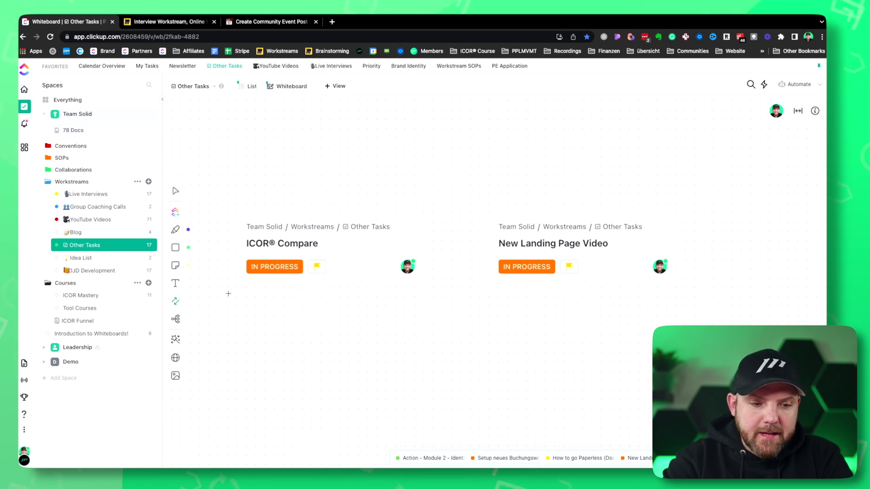
pyautogui.moveTo(331, 249); pyautogui.dragTo(522, 246)
pyautogui.scroll(2, 476, 295)
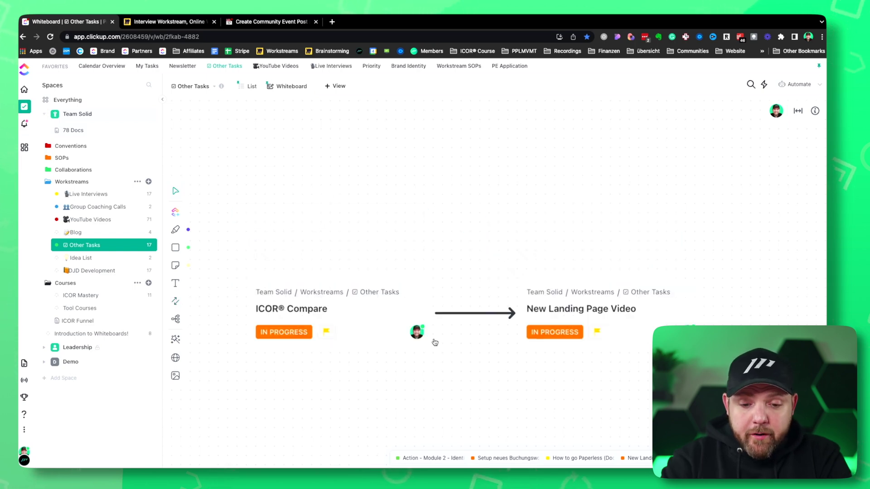
# - Give the arrow a start arrowhead and elbow line shape, raising the New Landing Page Video card
pyautogui.click(480, 315)
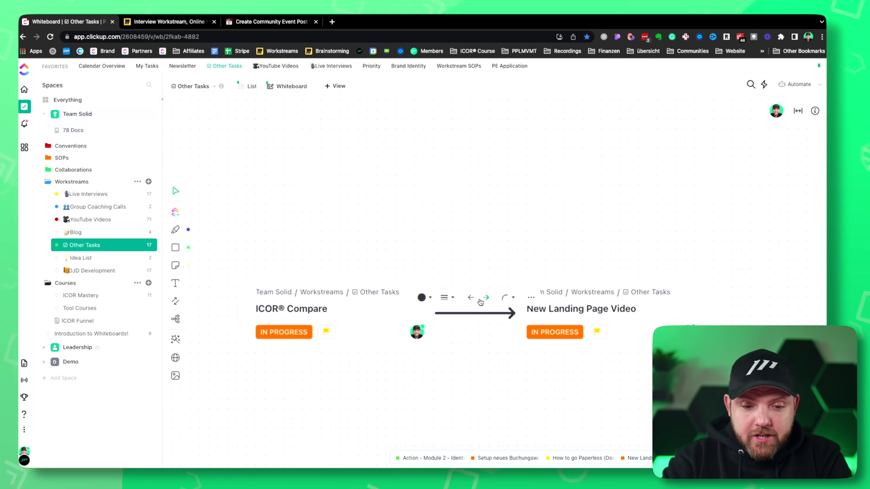
pyautogui.click(470, 299)
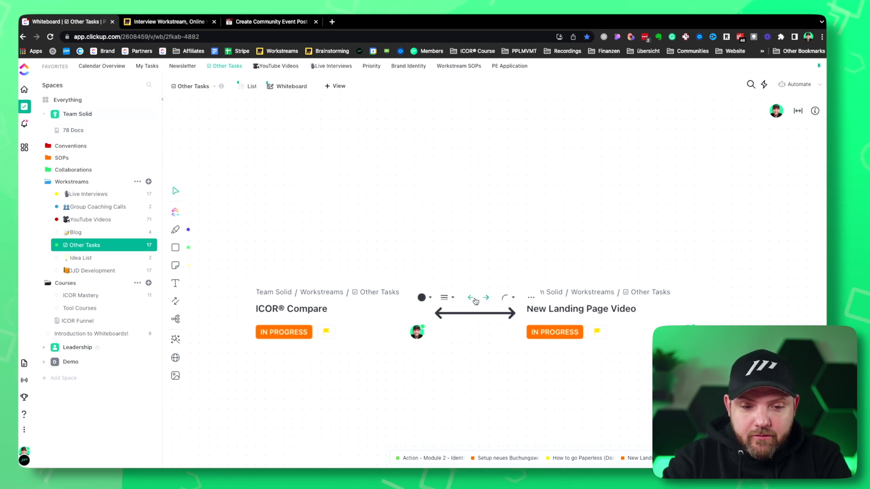
pyautogui.click(511, 299)
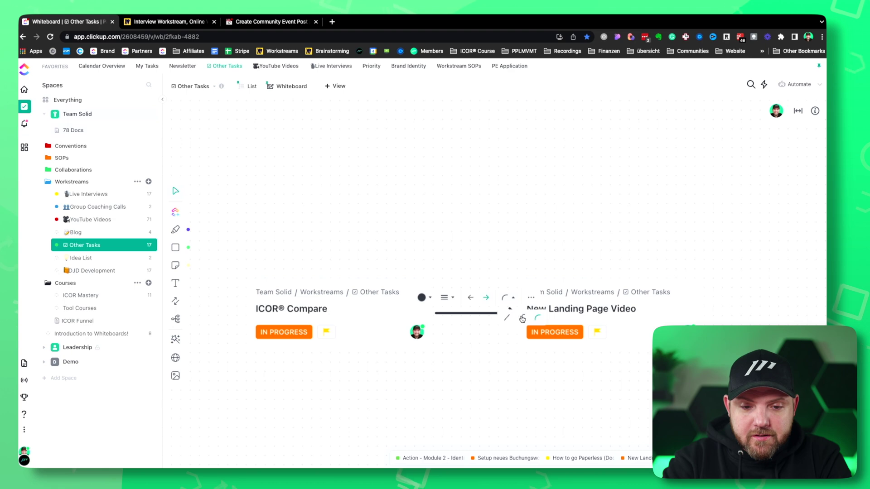
pyautogui.click(550, 253)
pyautogui.moveTo(573, 292); pyautogui.dragTo(562, 237)
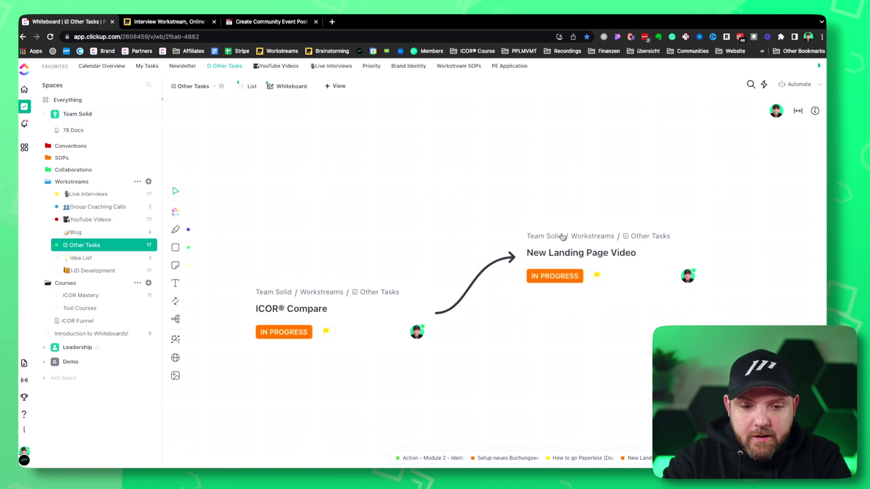
pyautogui.click(504, 242)
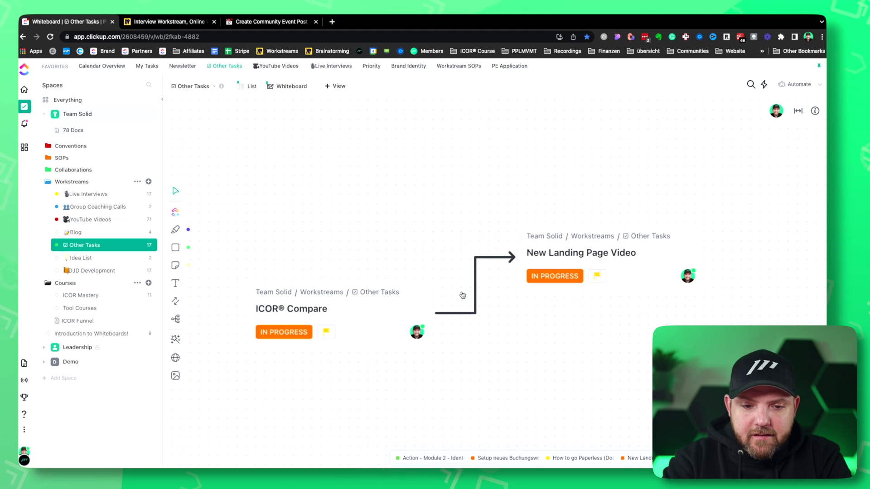
pyautogui.click(154, 23)
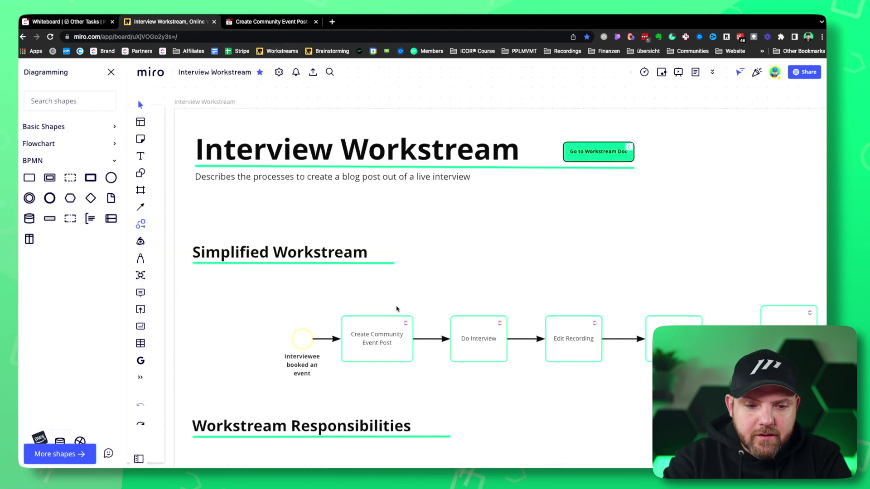
pyautogui.moveTo(381, 334); pyautogui.dragTo(384, 294)
pyautogui.click(433, 319)
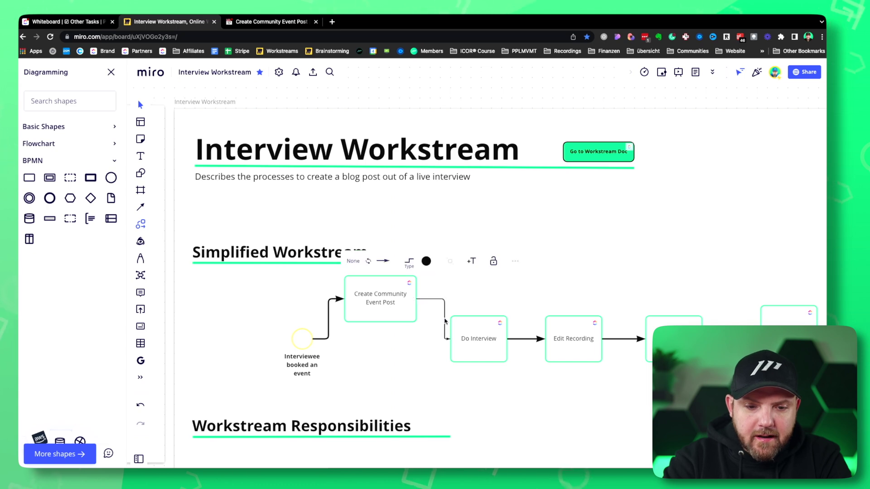
pyautogui.moveTo(433, 319); pyautogui.dragTo(432, 337)
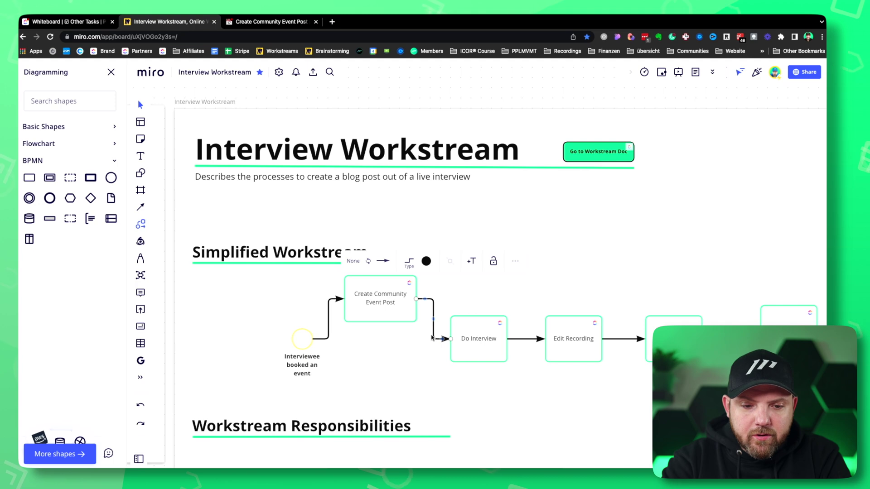
pyautogui.moveTo(381, 302); pyautogui.dragTo(380, 343)
pyautogui.hscroll(2, 509, 266)
pyautogui.hscroll(3, 501, 330)
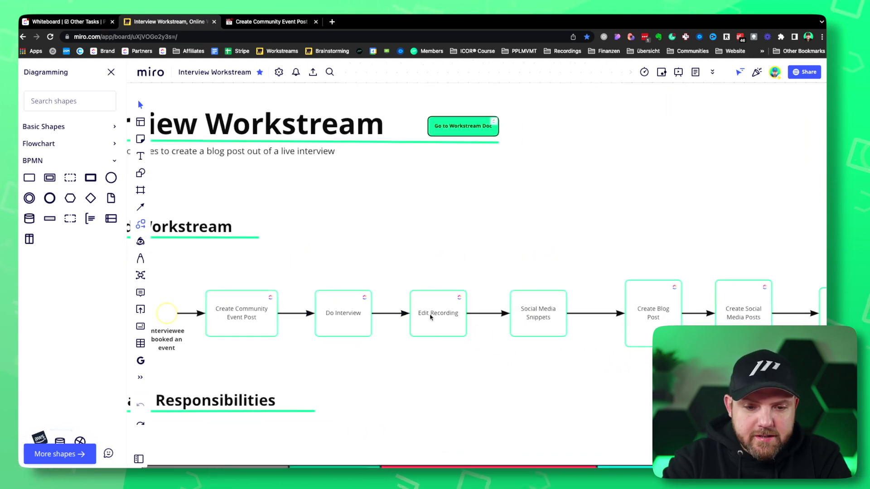
pyautogui.click(71, 22)
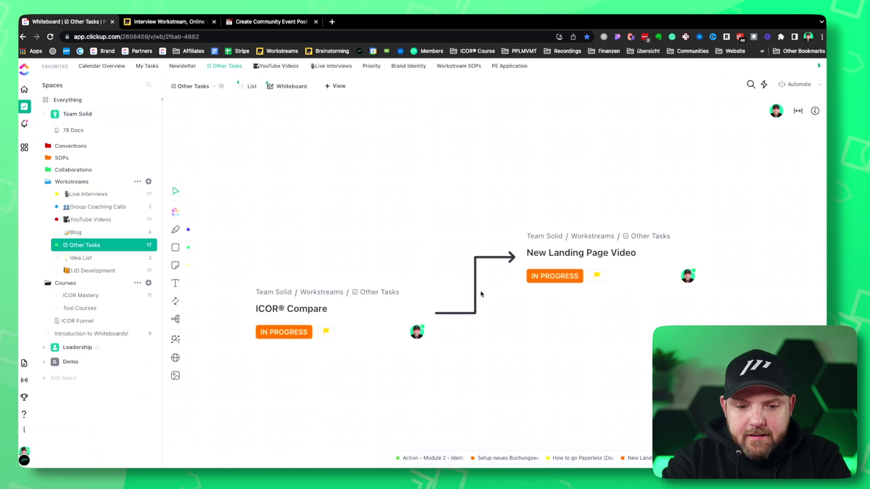
# - Align the New Landing Page Video card level with ICOR® Compare, then move it right to lengthen the arrow
pyautogui.moveTo(604, 266); pyautogui.dragTo(576, 310)
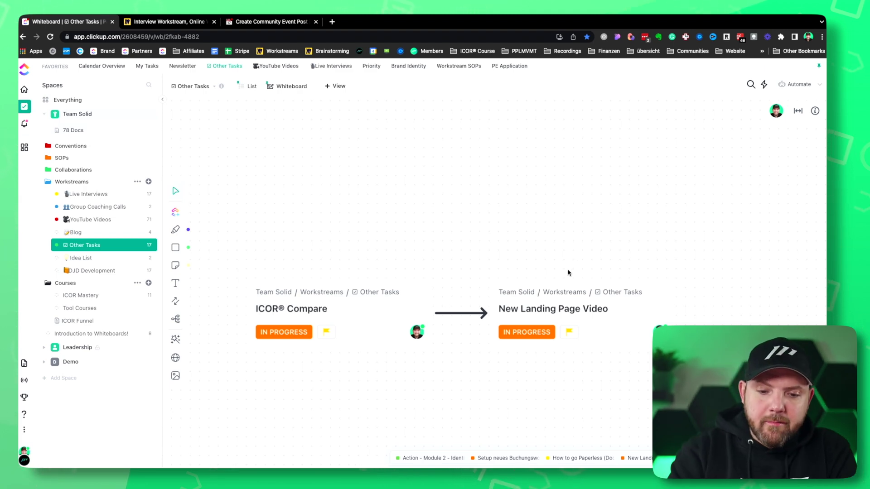
pyautogui.scroll(-5, 559, 305)
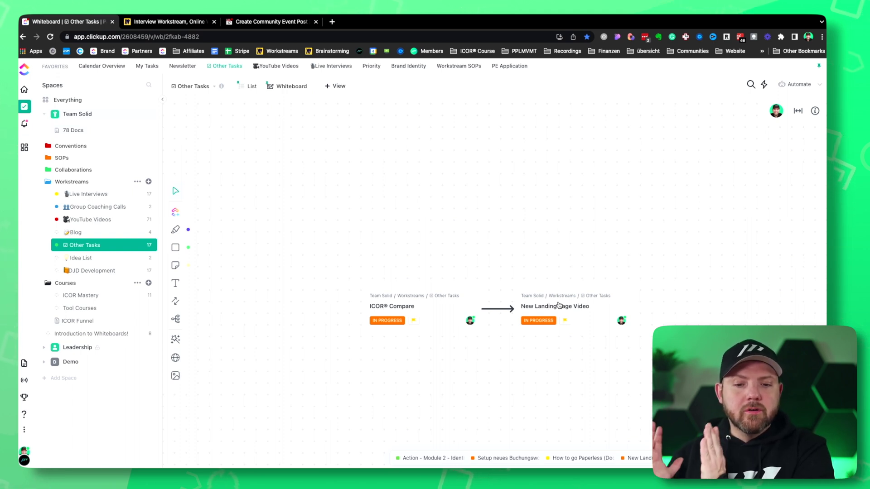
pyautogui.hscroll(4, 687, 284)
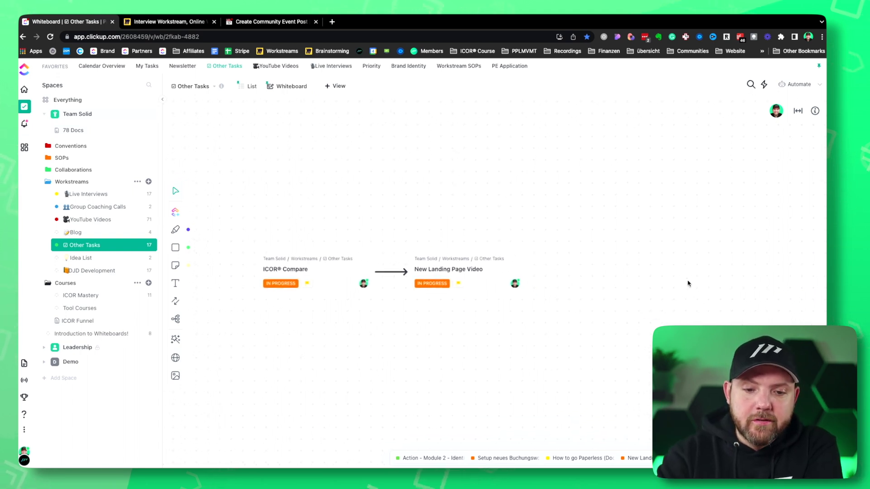
pyautogui.moveTo(399, 267); pyautogui.dragTo(429, 267)
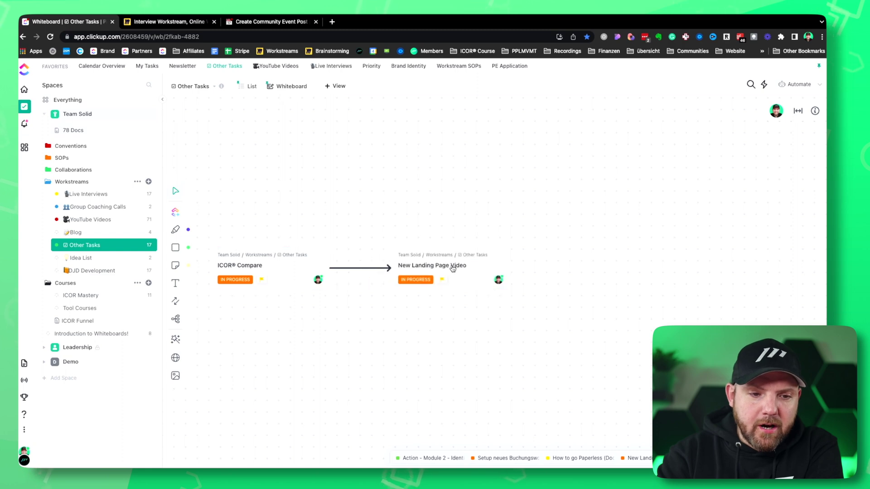
# - Select the connecting arrow and open the New Landing Page Video task details from its card
pyautogui.click(209, 65)
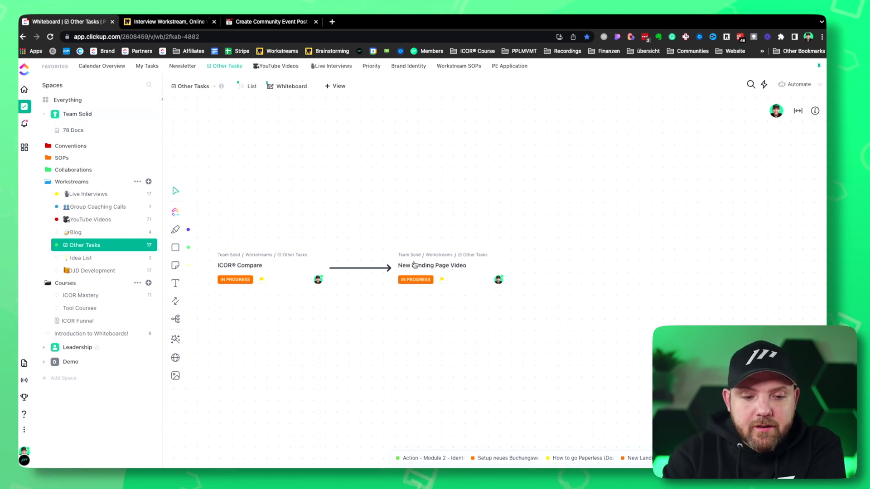
pyautogui.click(370, 269)
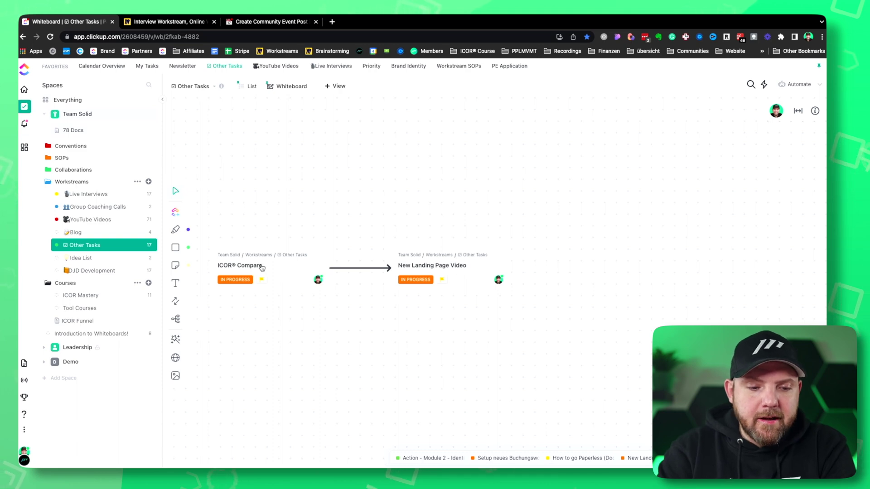
pyautogui.doubleClick(420, 267)
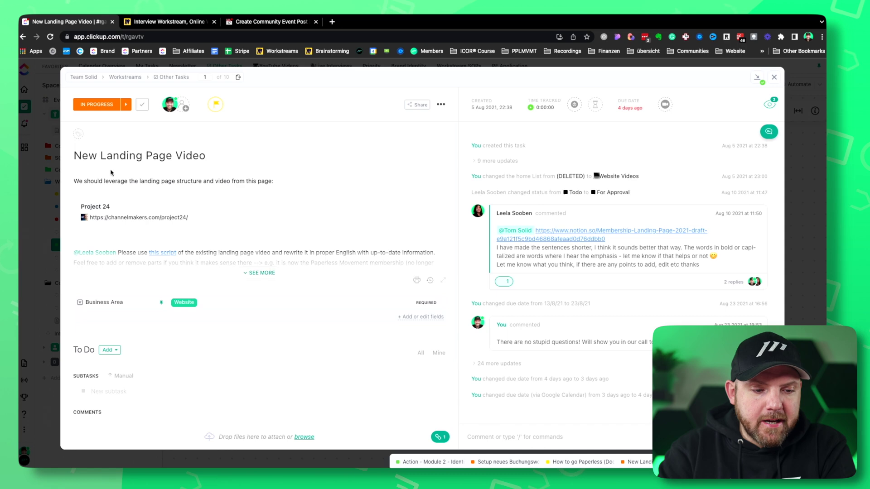
# - Add a Waiting on dependency on ICOR® Compare to New Landing Page Video, then close its details
pyautogui.scroll(-3, 235, 338)
pyautogui.click(240, 344)
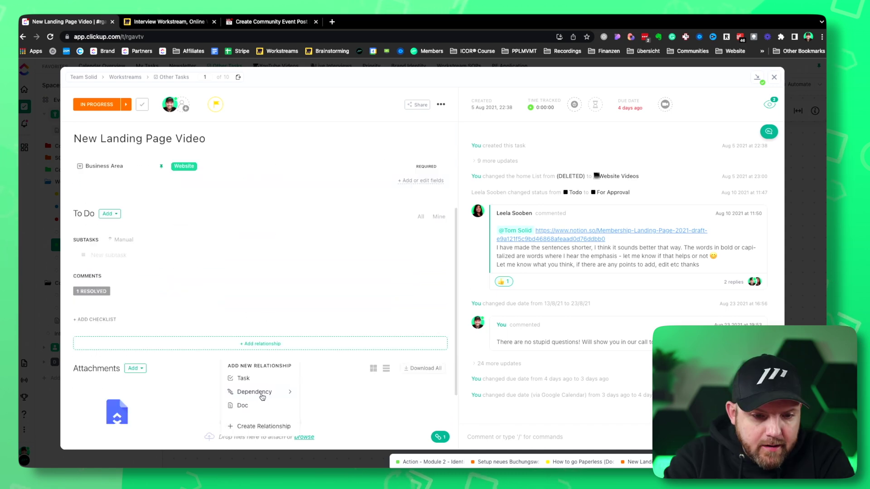
pyautogui.moveTo(273, 393)
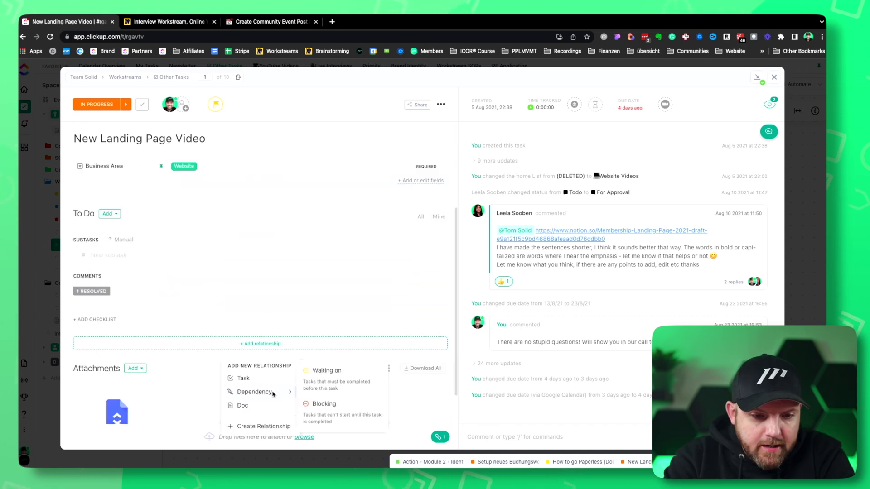
pyautogui.click(338, 383)
pyautogui.click(338, 393)
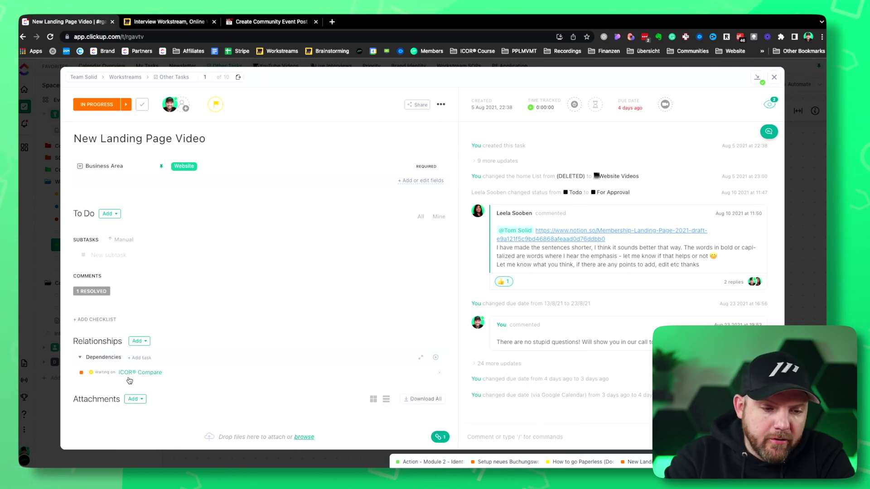
pyautogui.press('Escape')
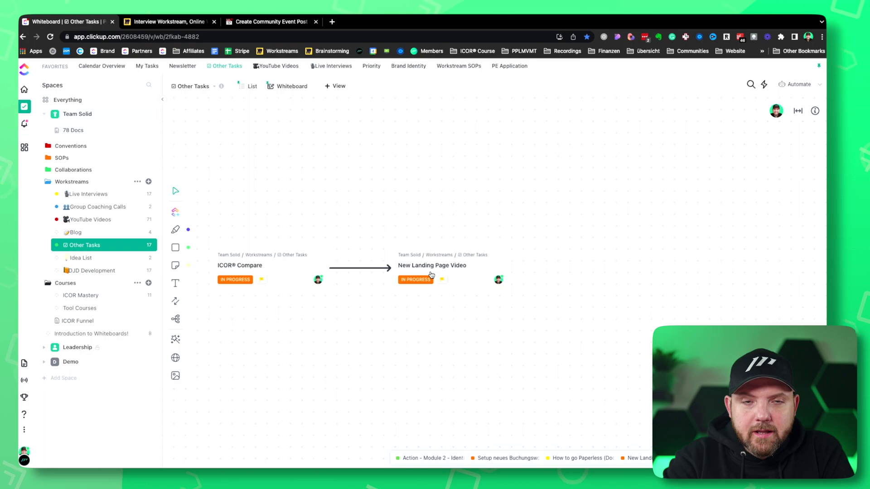
pyautogui.click(340, 268)
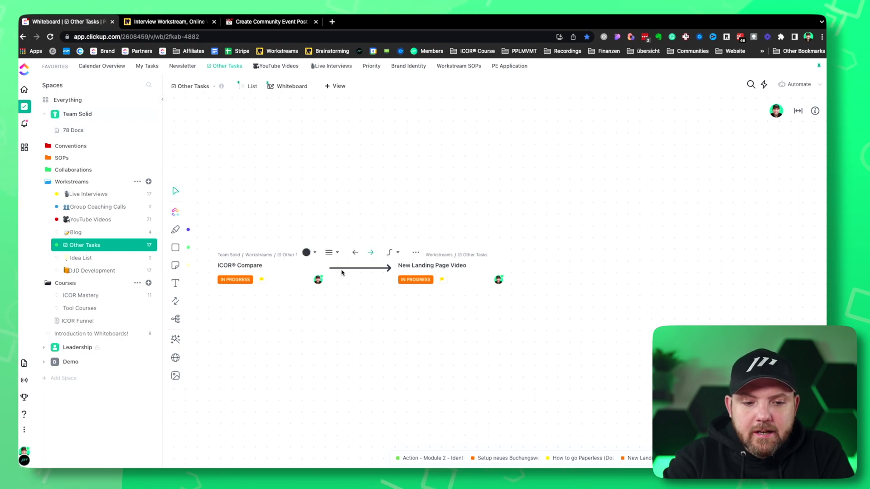